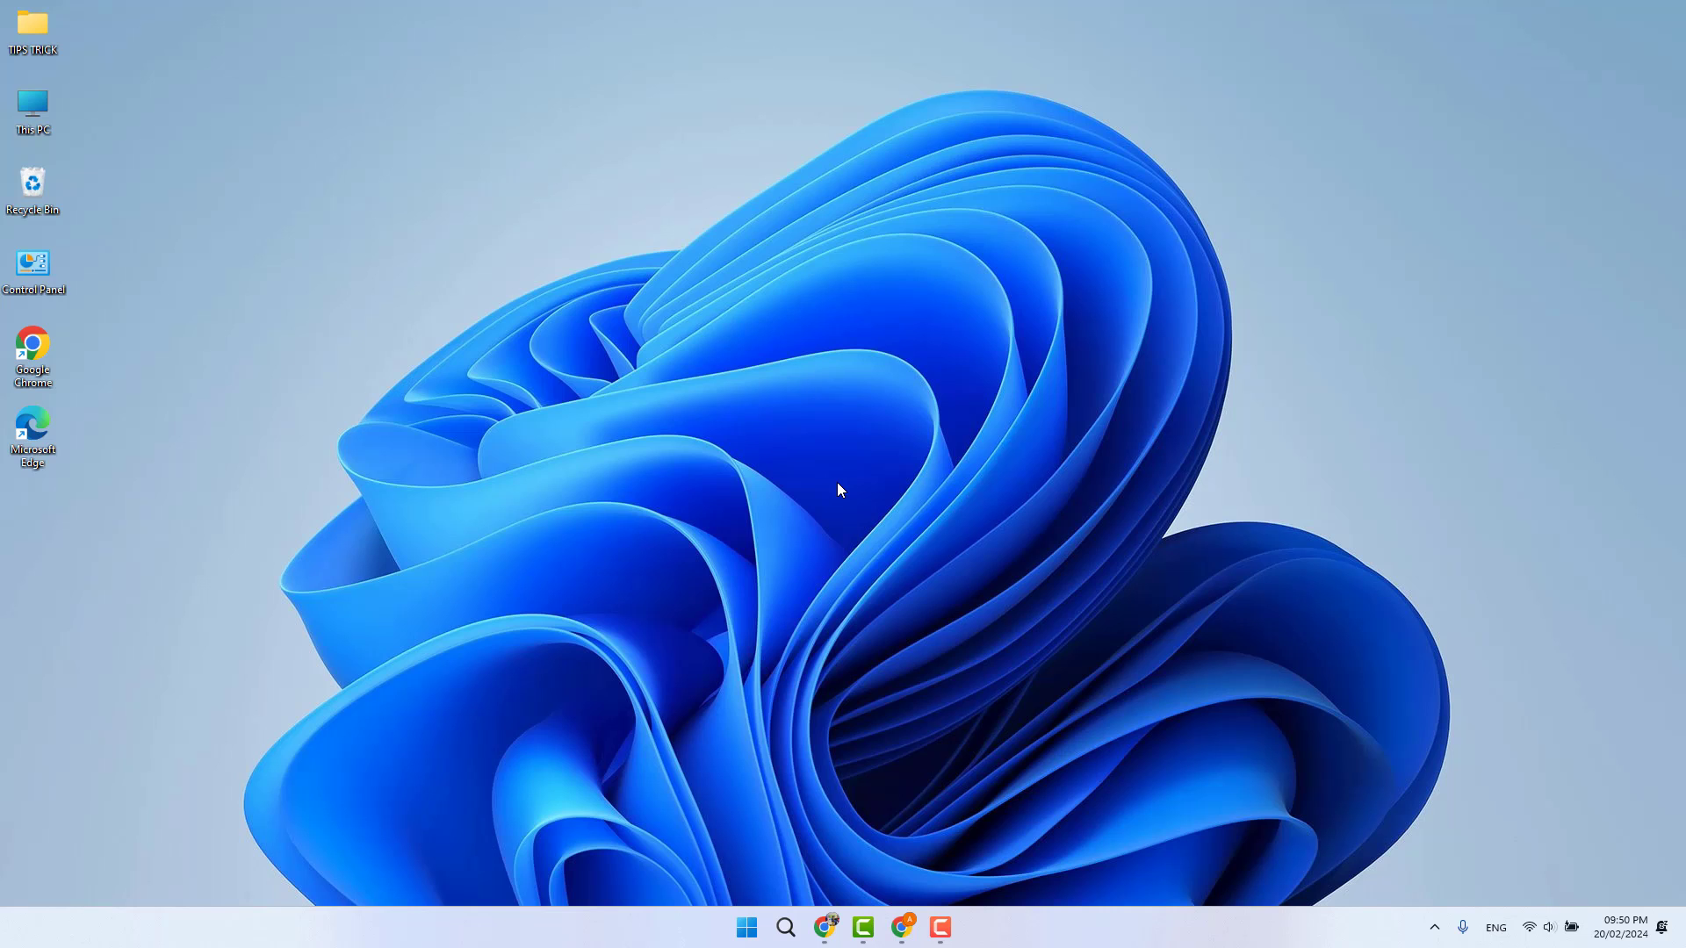
# - Bring up Gmail in Chrome and open Manage your Google Account from the profile avatar
pyautogui.click(902, 928)
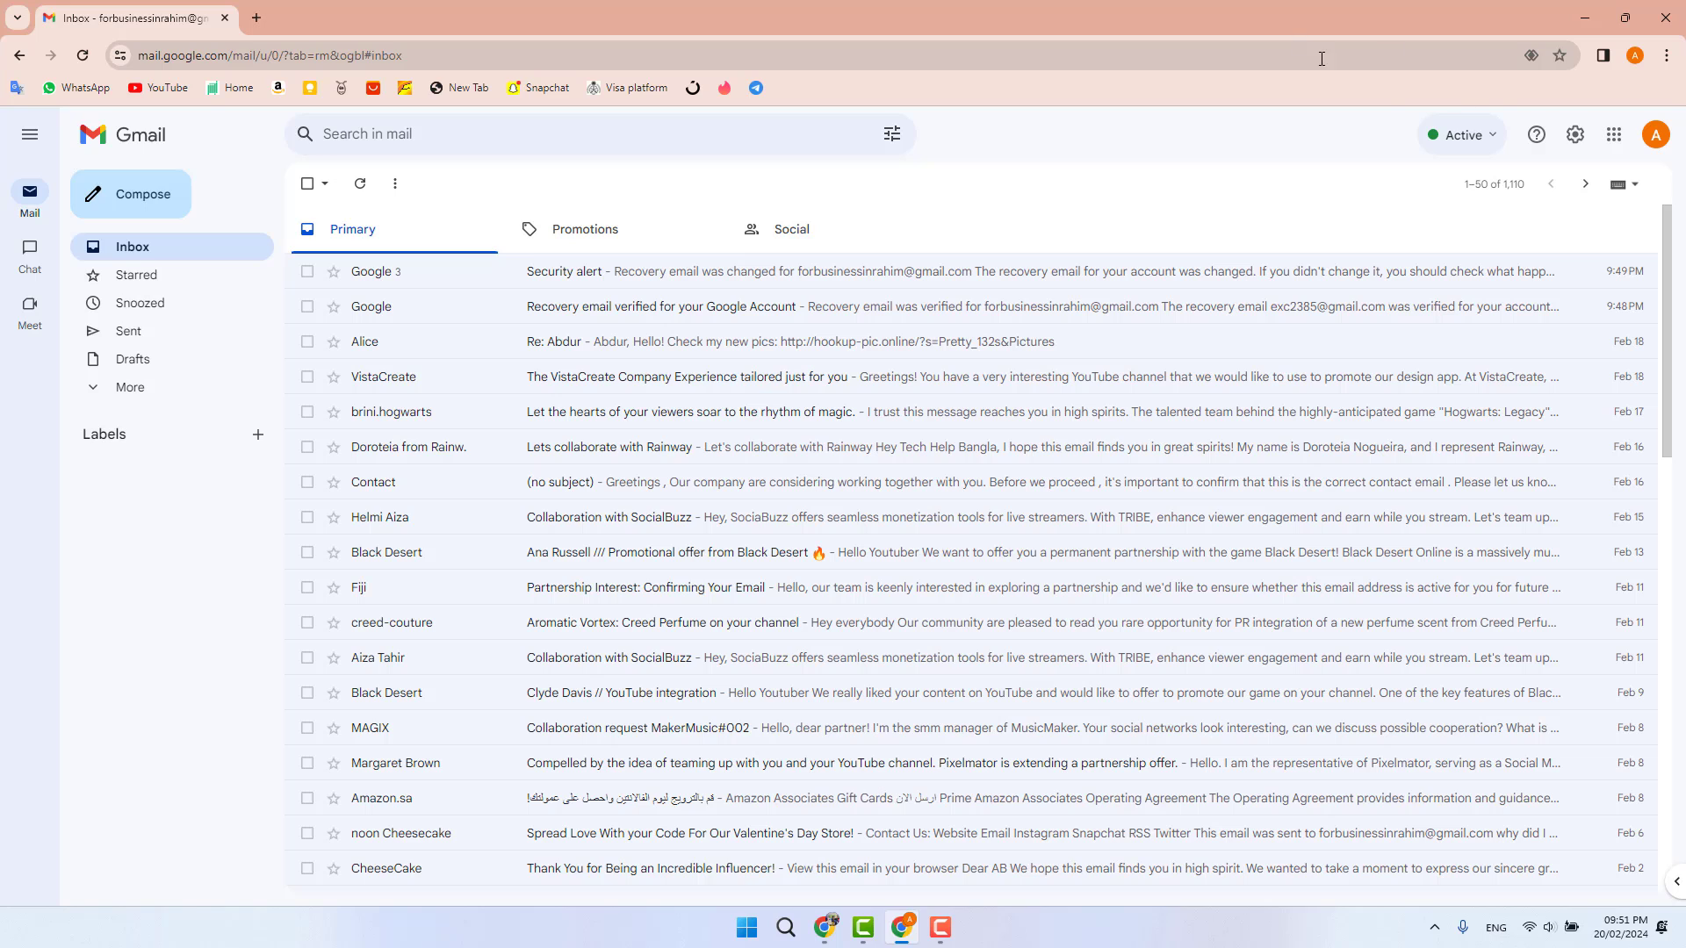
pyautogui.click(1656, 134)
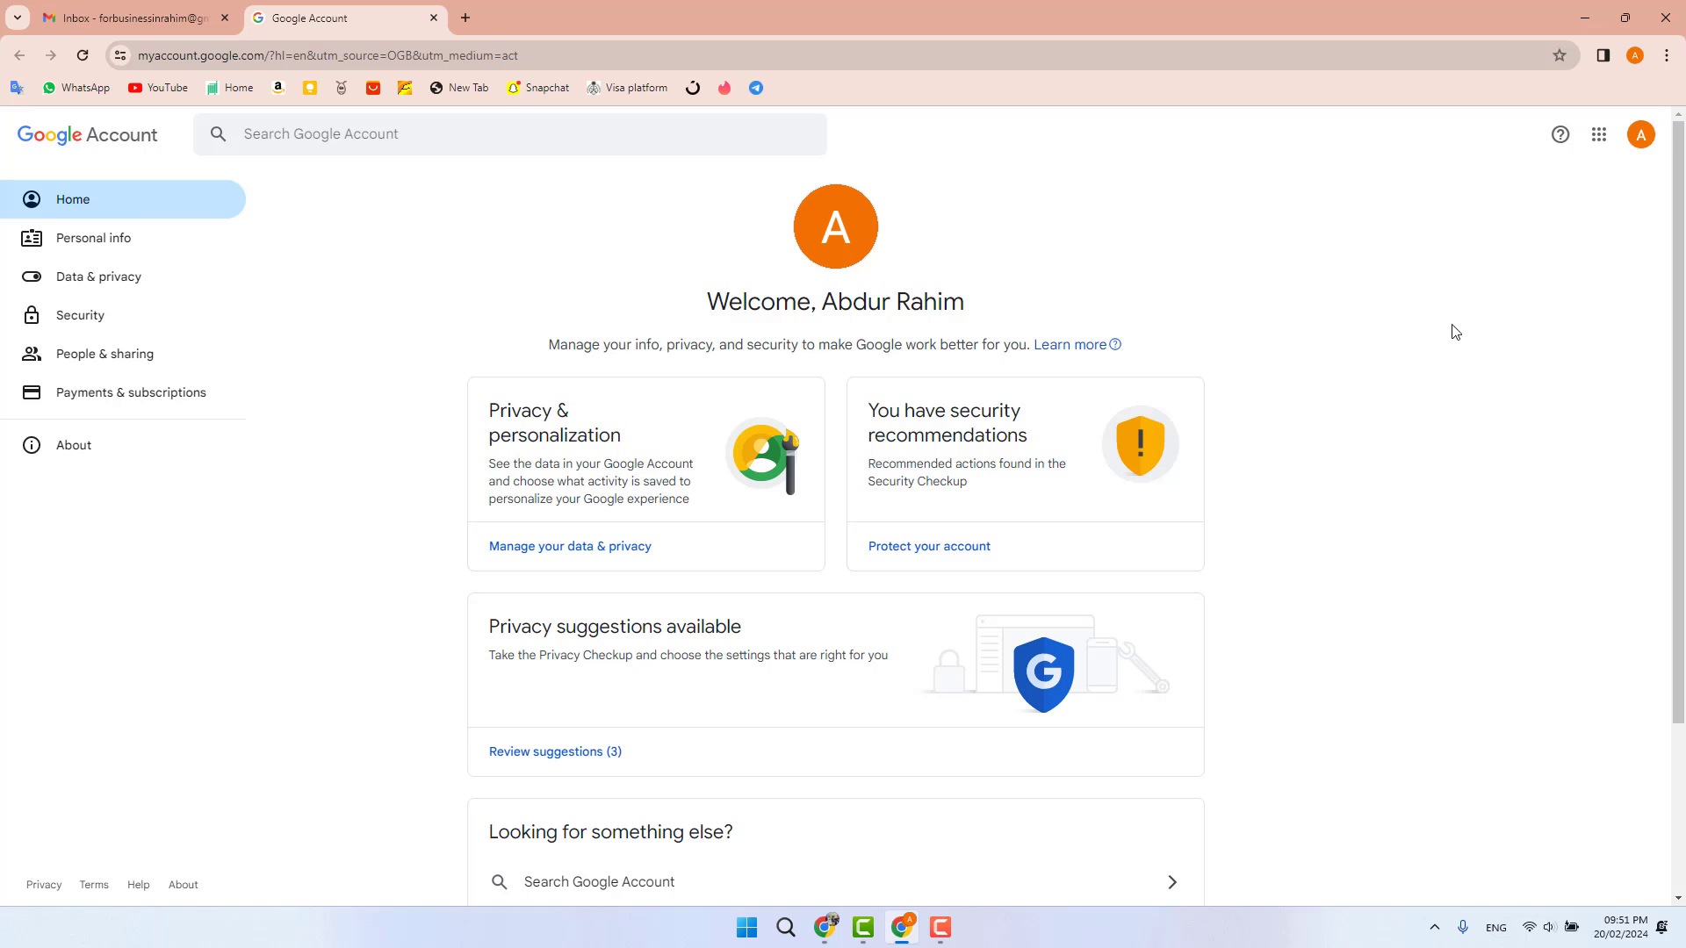
# - Go to Personal info and scroll to Contact info, which shows only the main Gmail address
pyautogui.click(129, 253)
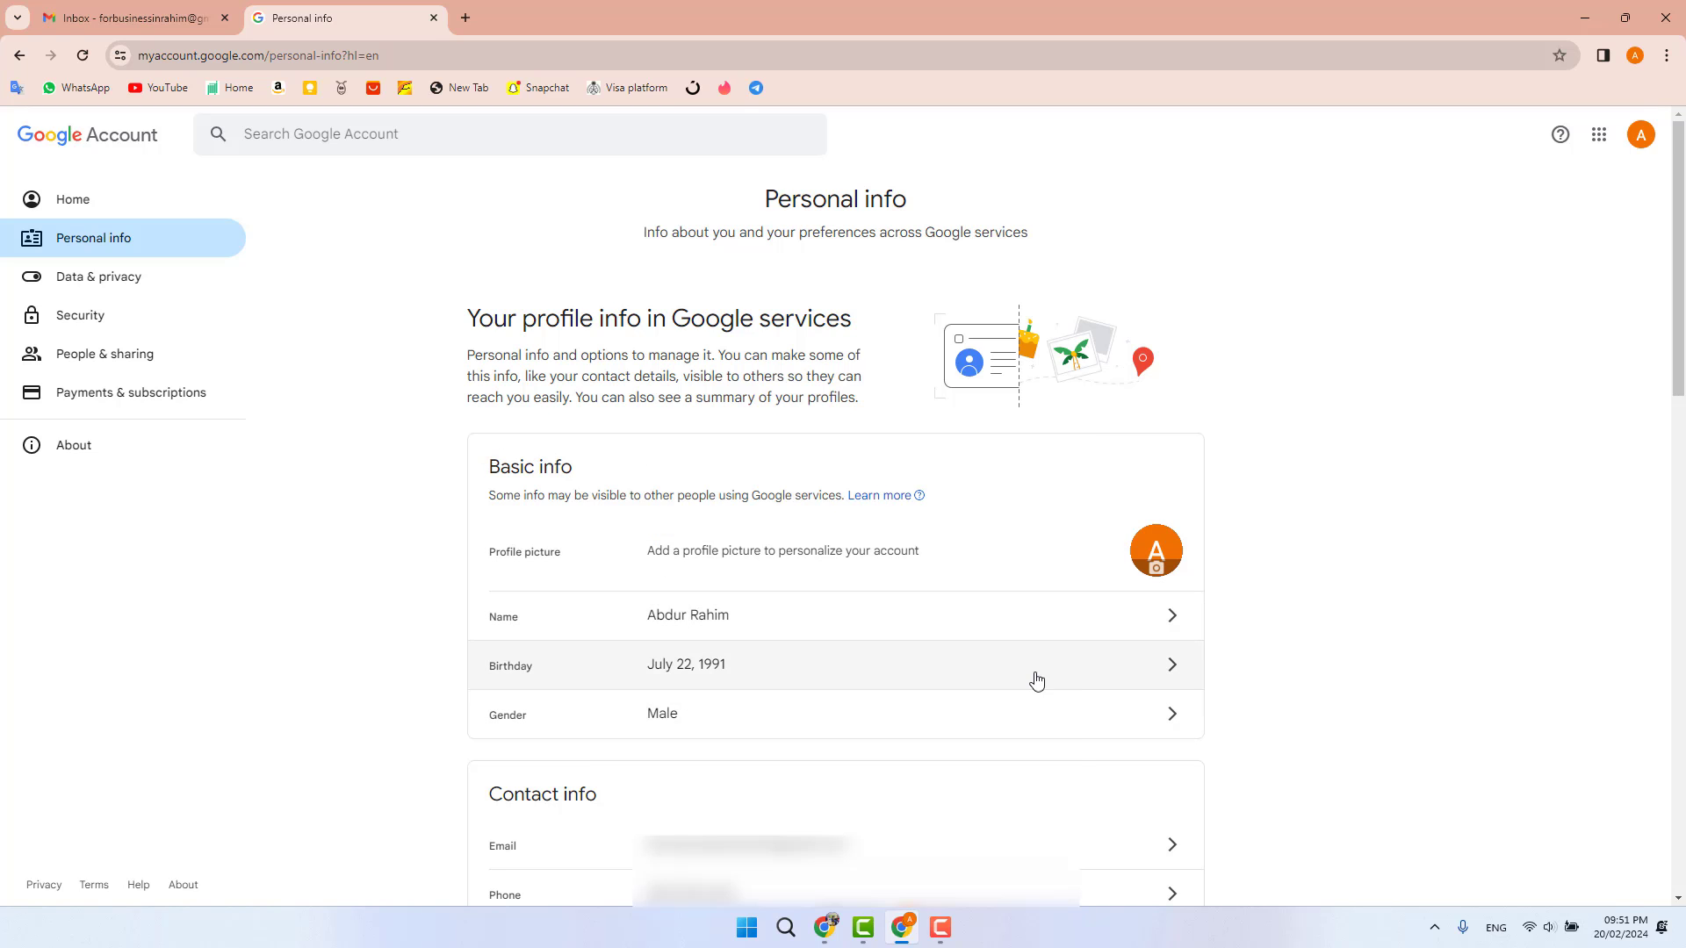
pyautogui.moveTo(1679, 331); pyautogui.dragTo(1682, 450)
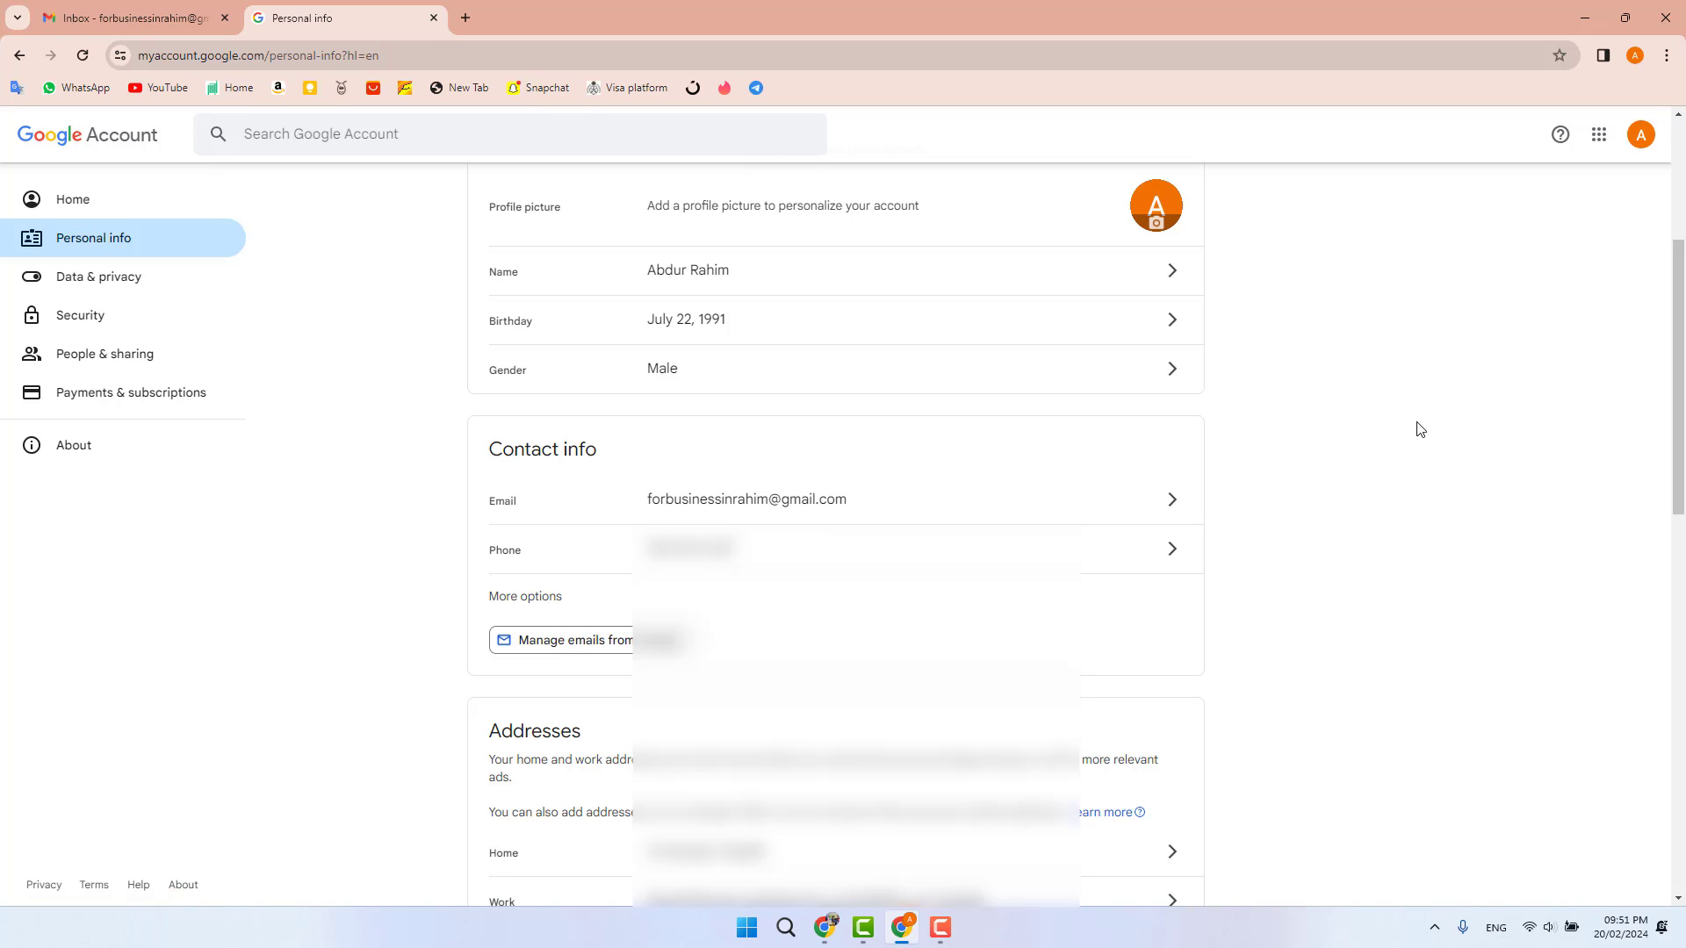
pyautogui.click(1640, 135)
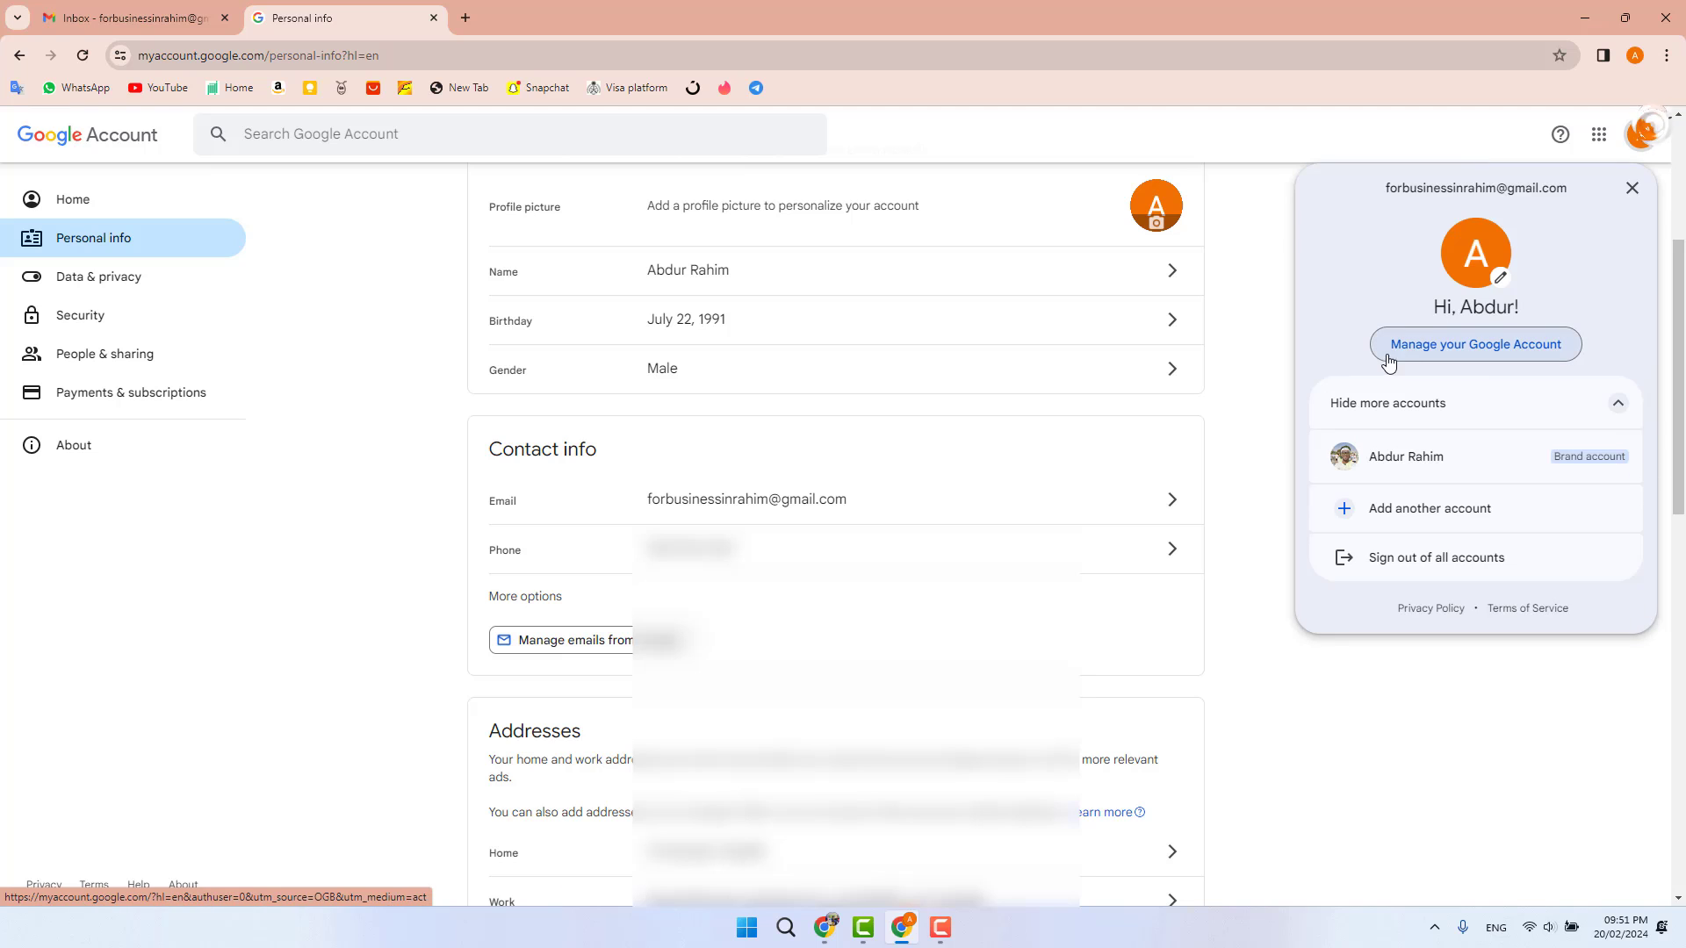
pyautogui.click(1264, 273)
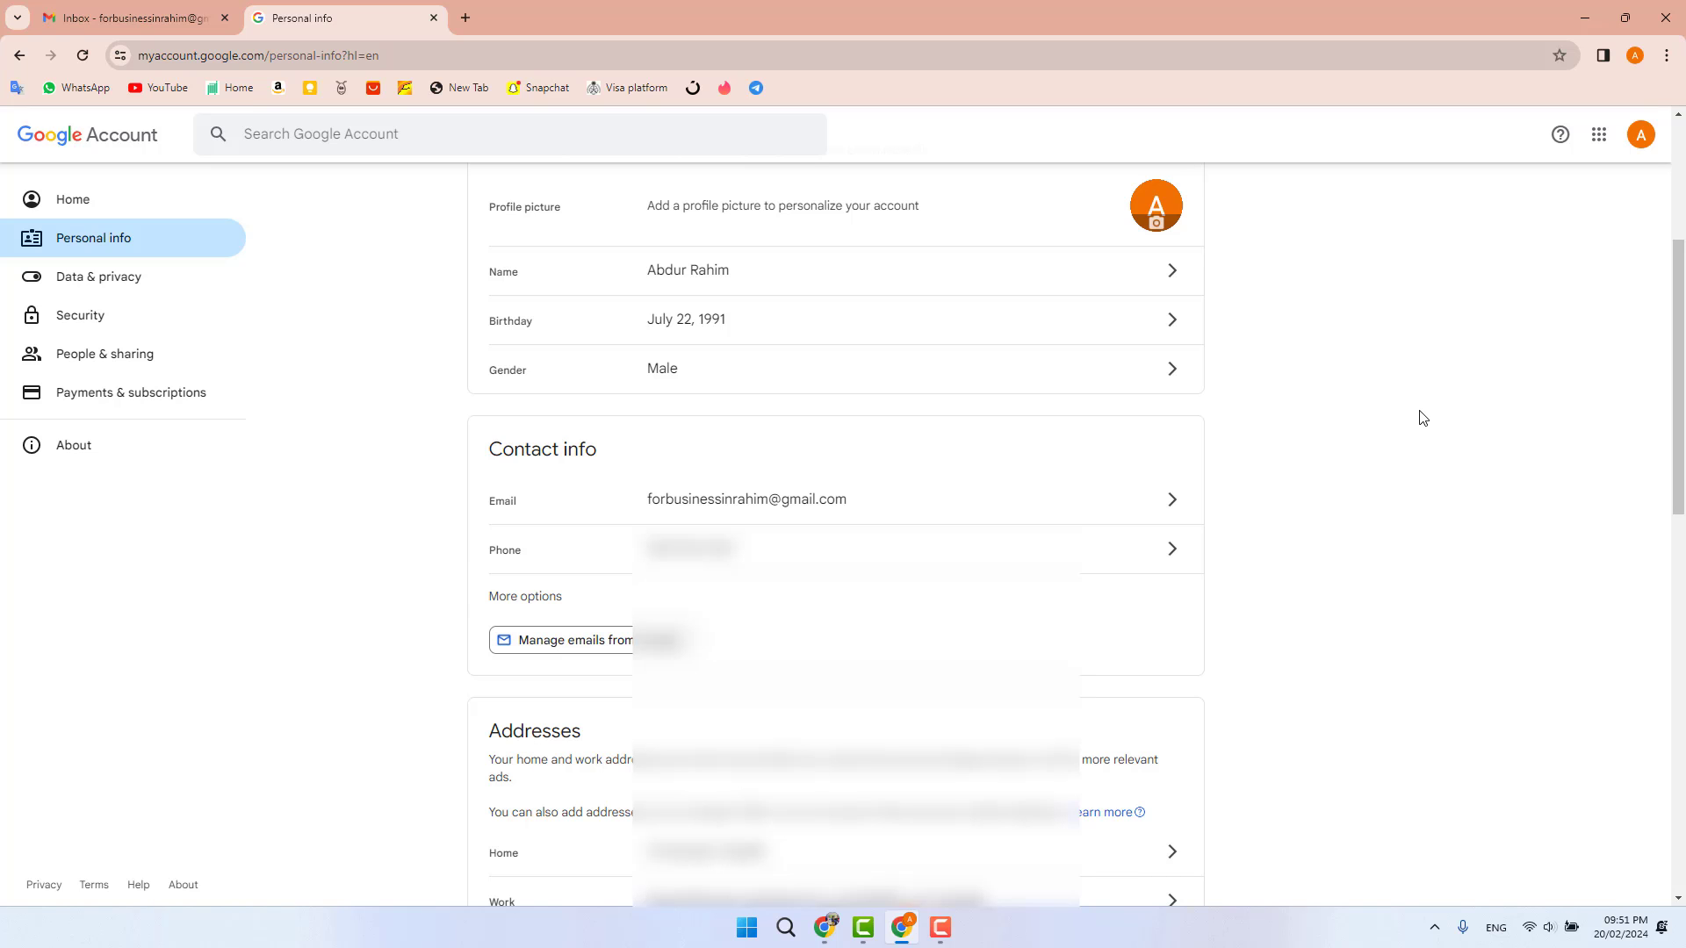
# - Open the Email settings, choose Add recovery email, and focus its empty address field
pyautogui.click(1174, 500)
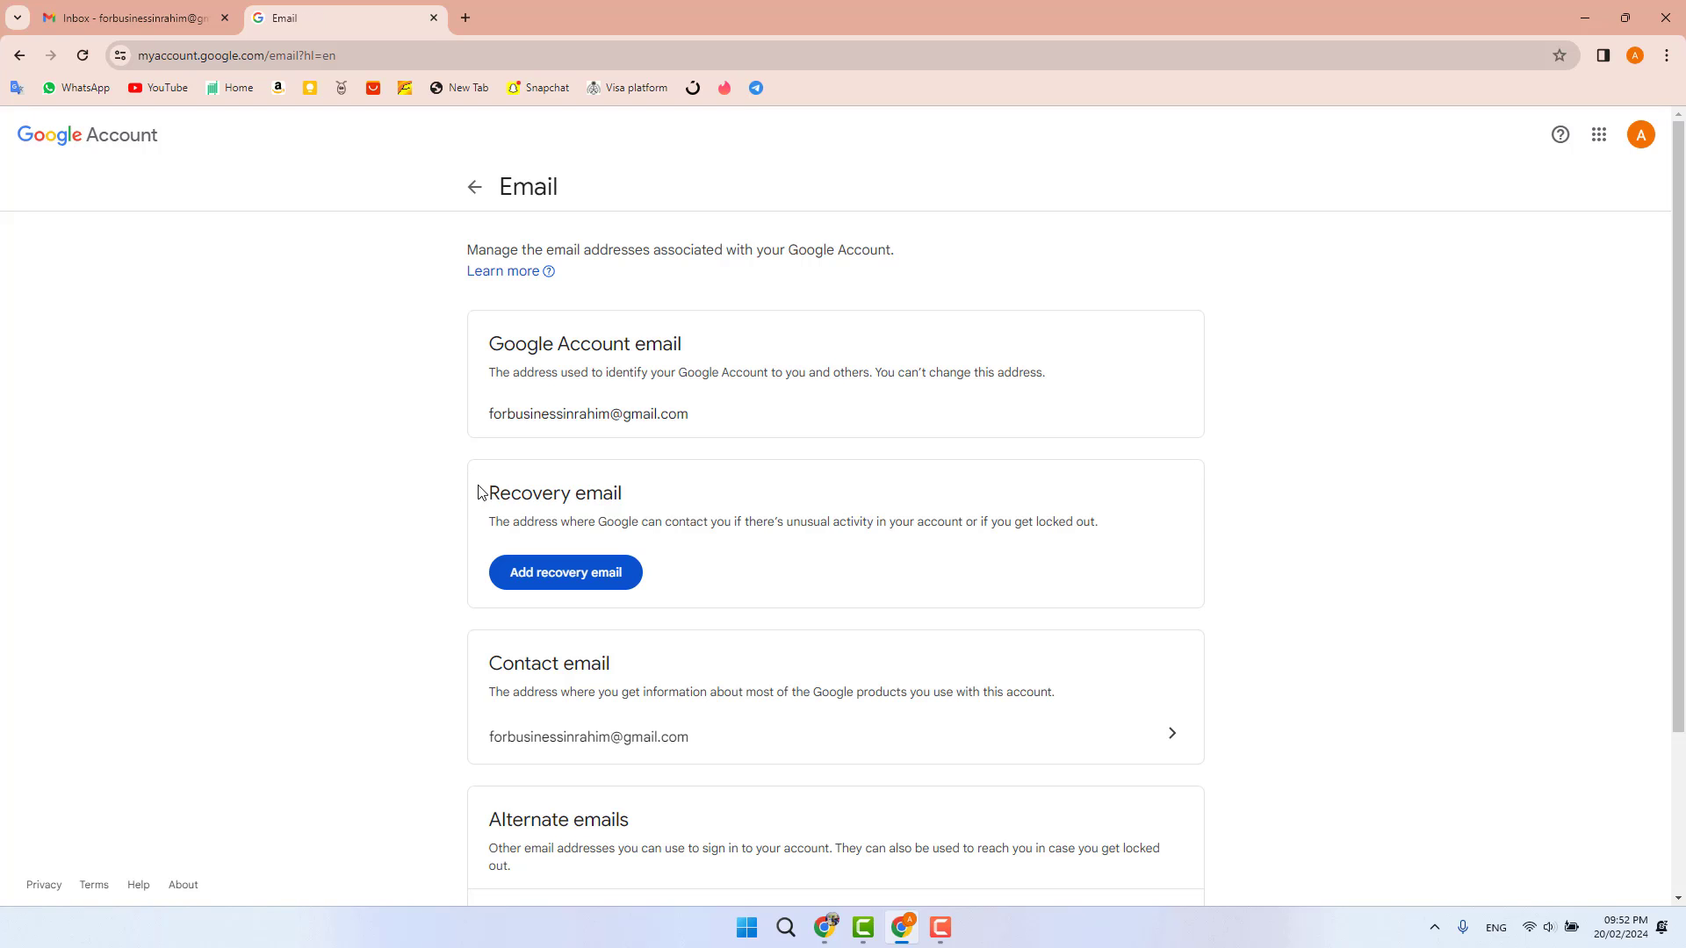
pyautogui.moveTo(481, 491); pyautogui.dragTo(645, 495)
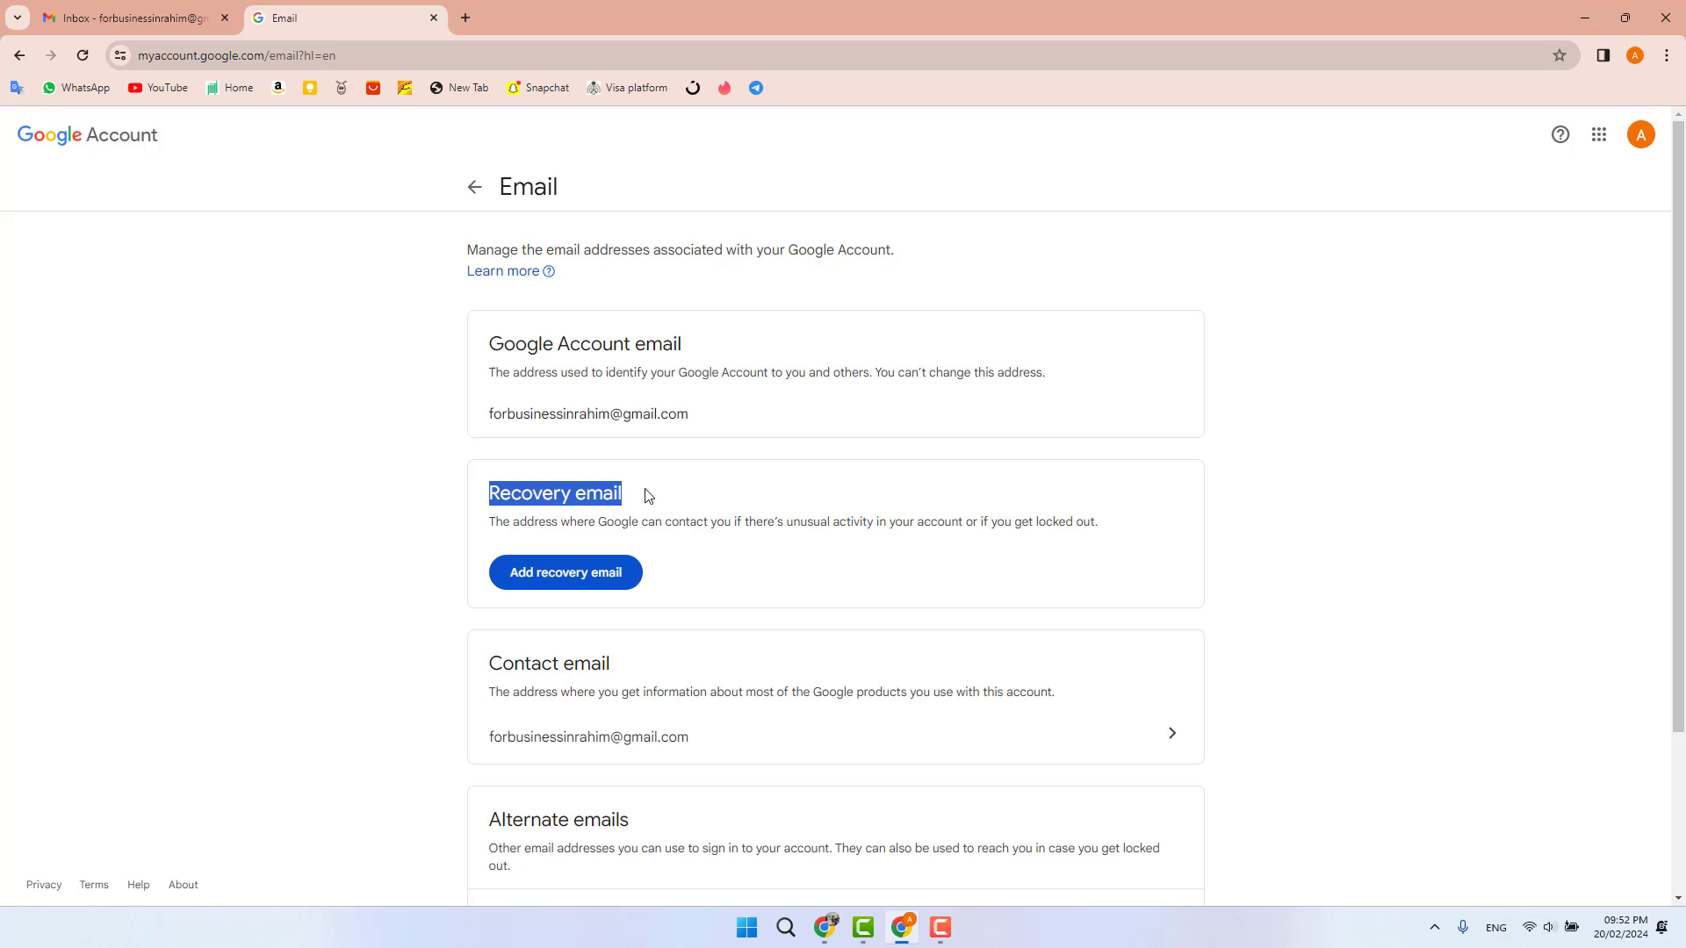
pyautogui.click(679, 584)
pyautogui.click(572, 586)
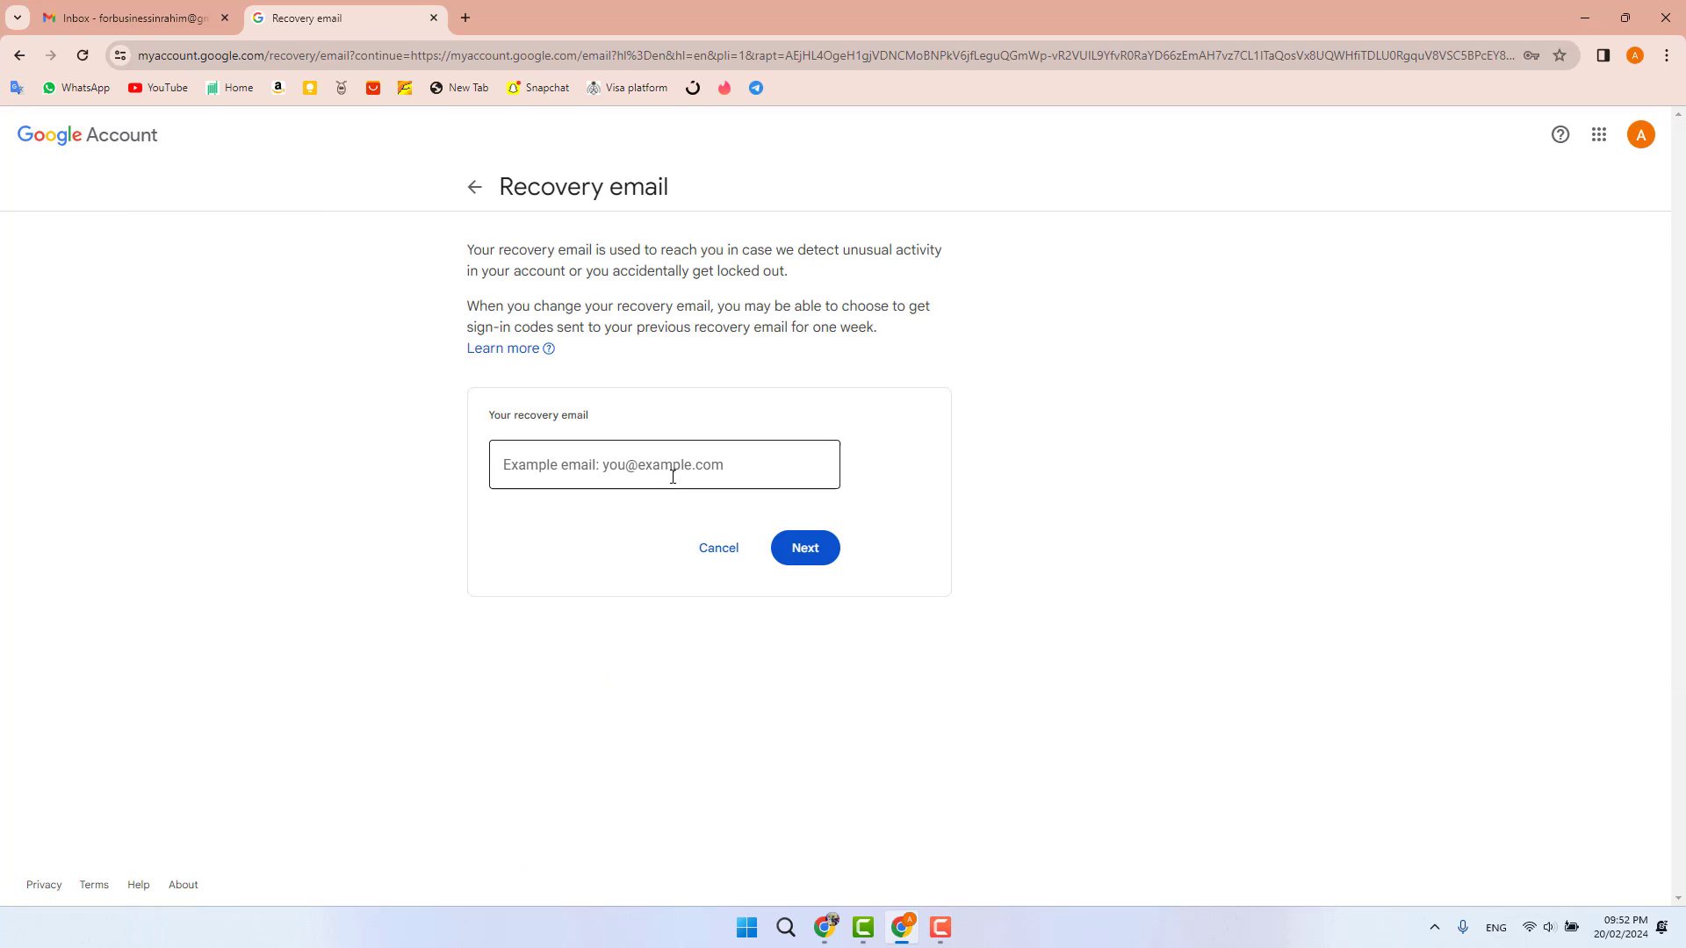
pyautogui.click(672, 477)
pyautogui.click(1163, 391)
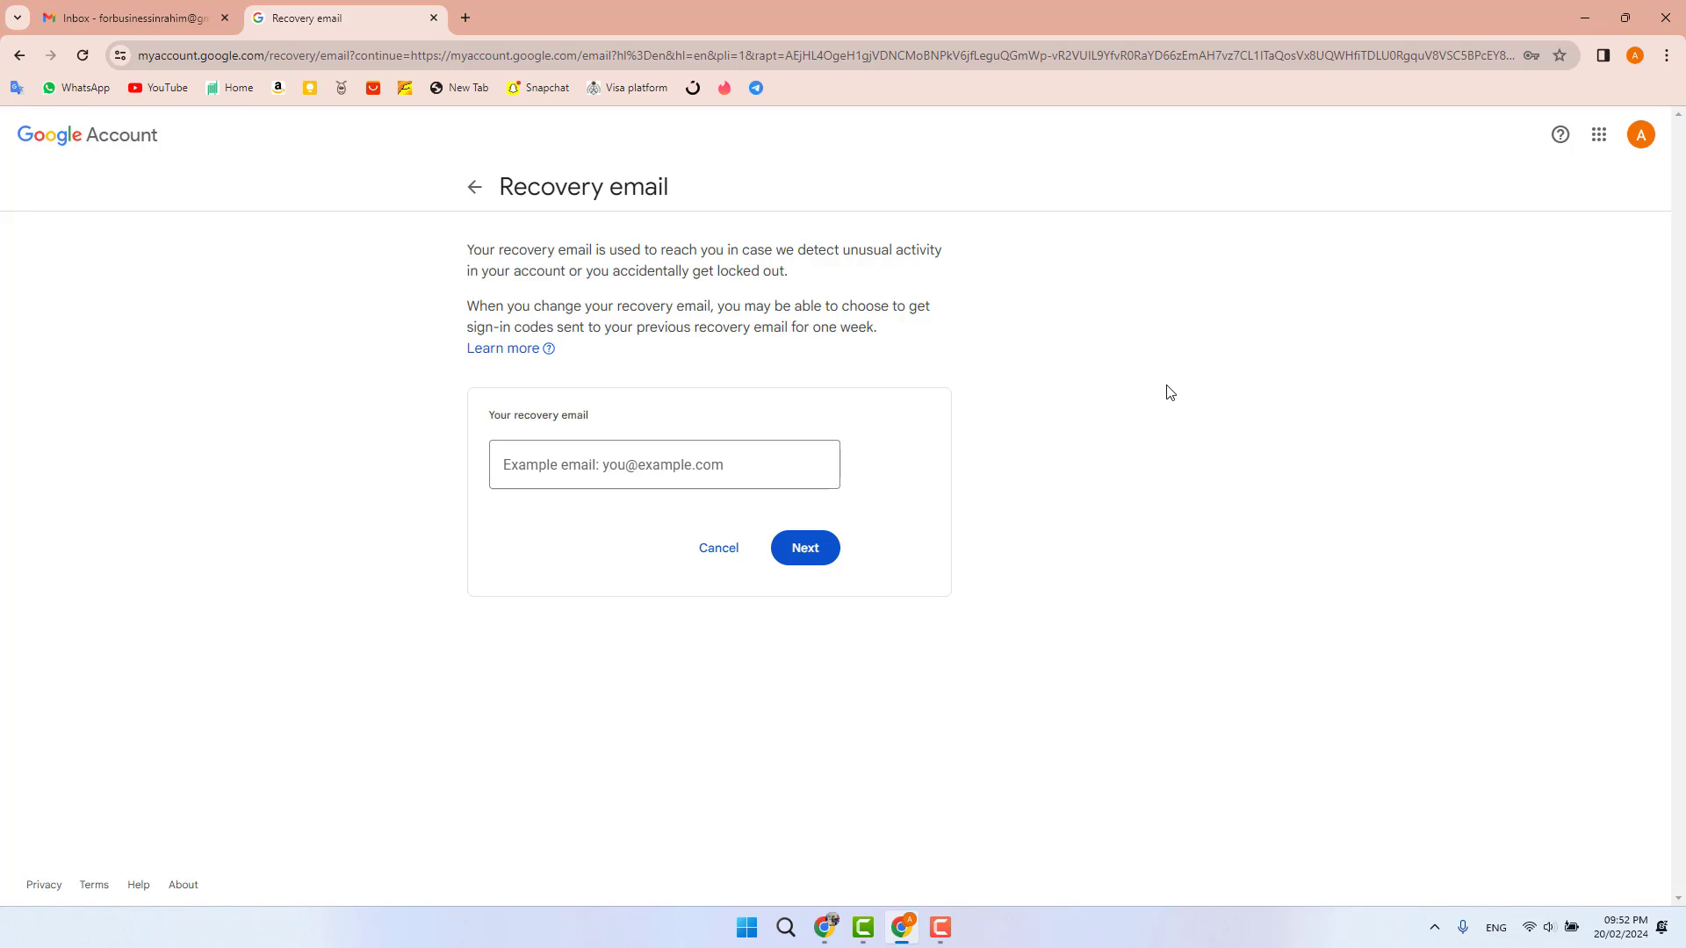
# - Enter the new recovery email address and submit it to trigger the 6-digit verification code
pyautogui.click(631, 456)
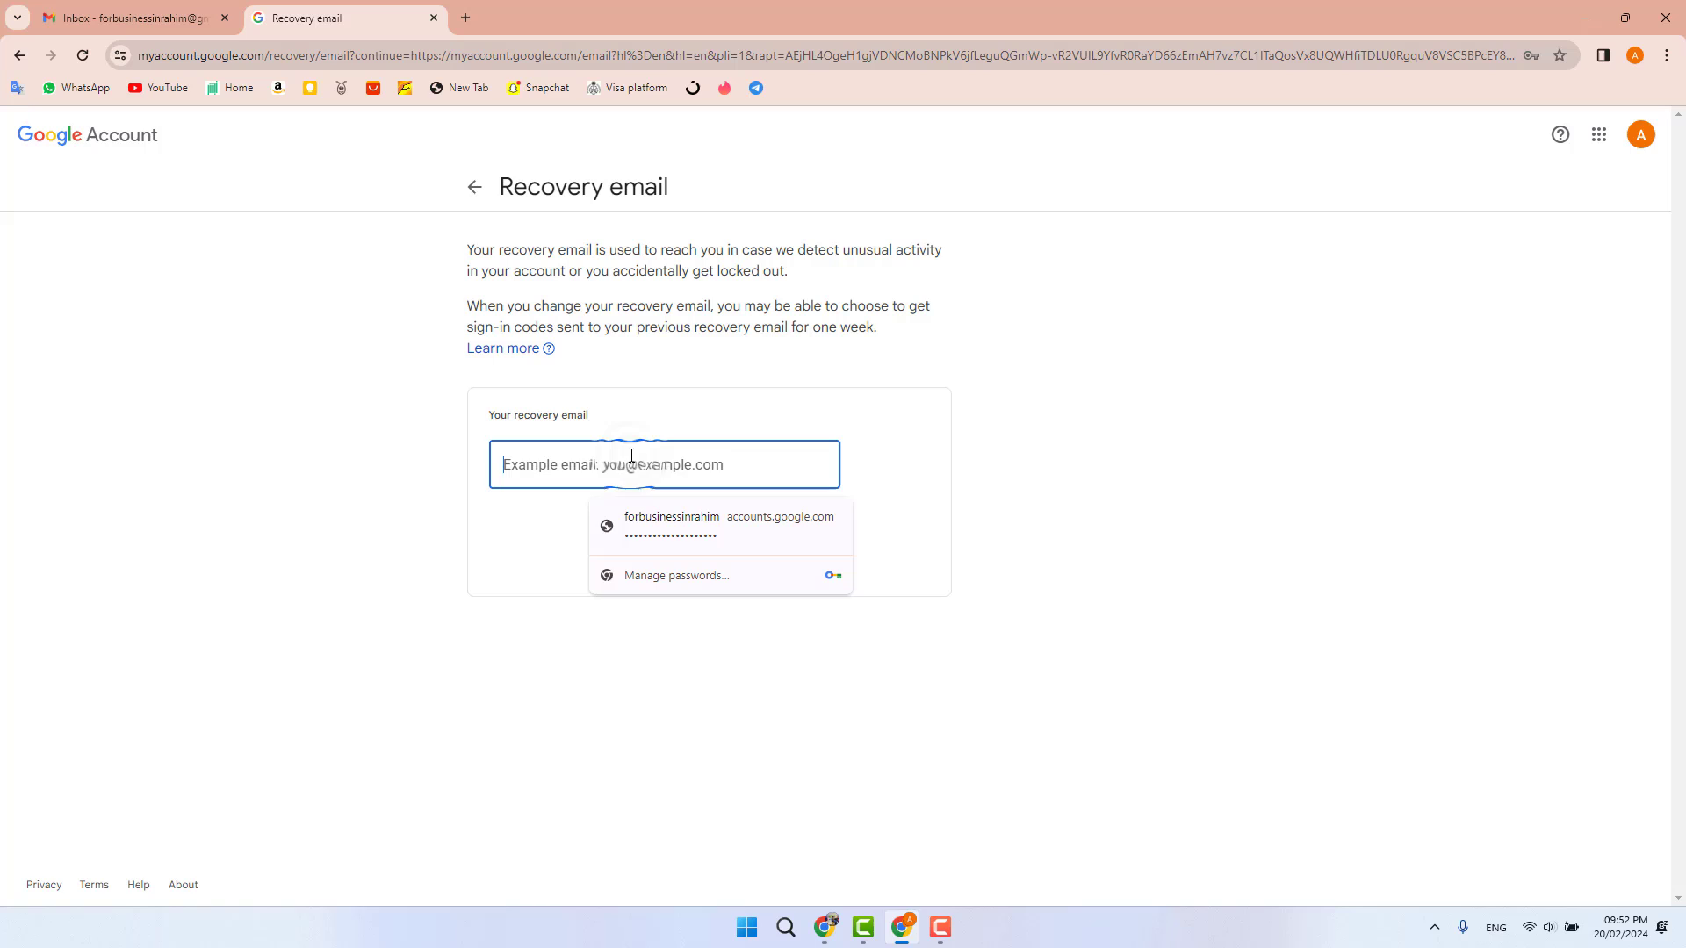
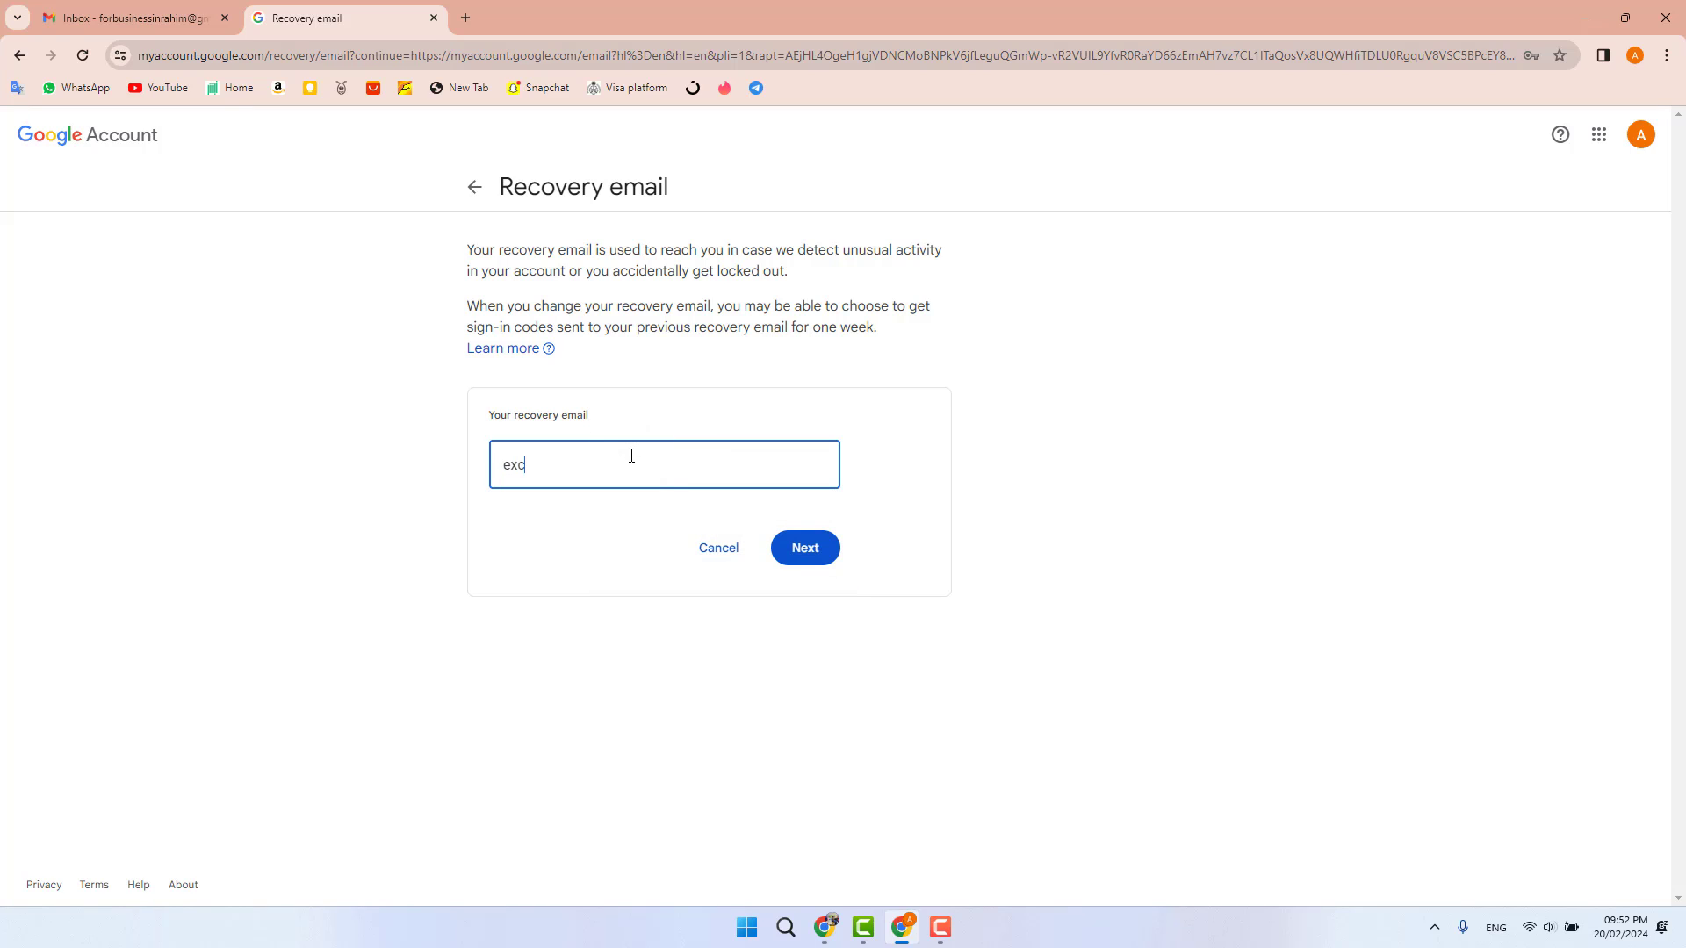
pyautogui.click(819, 551)
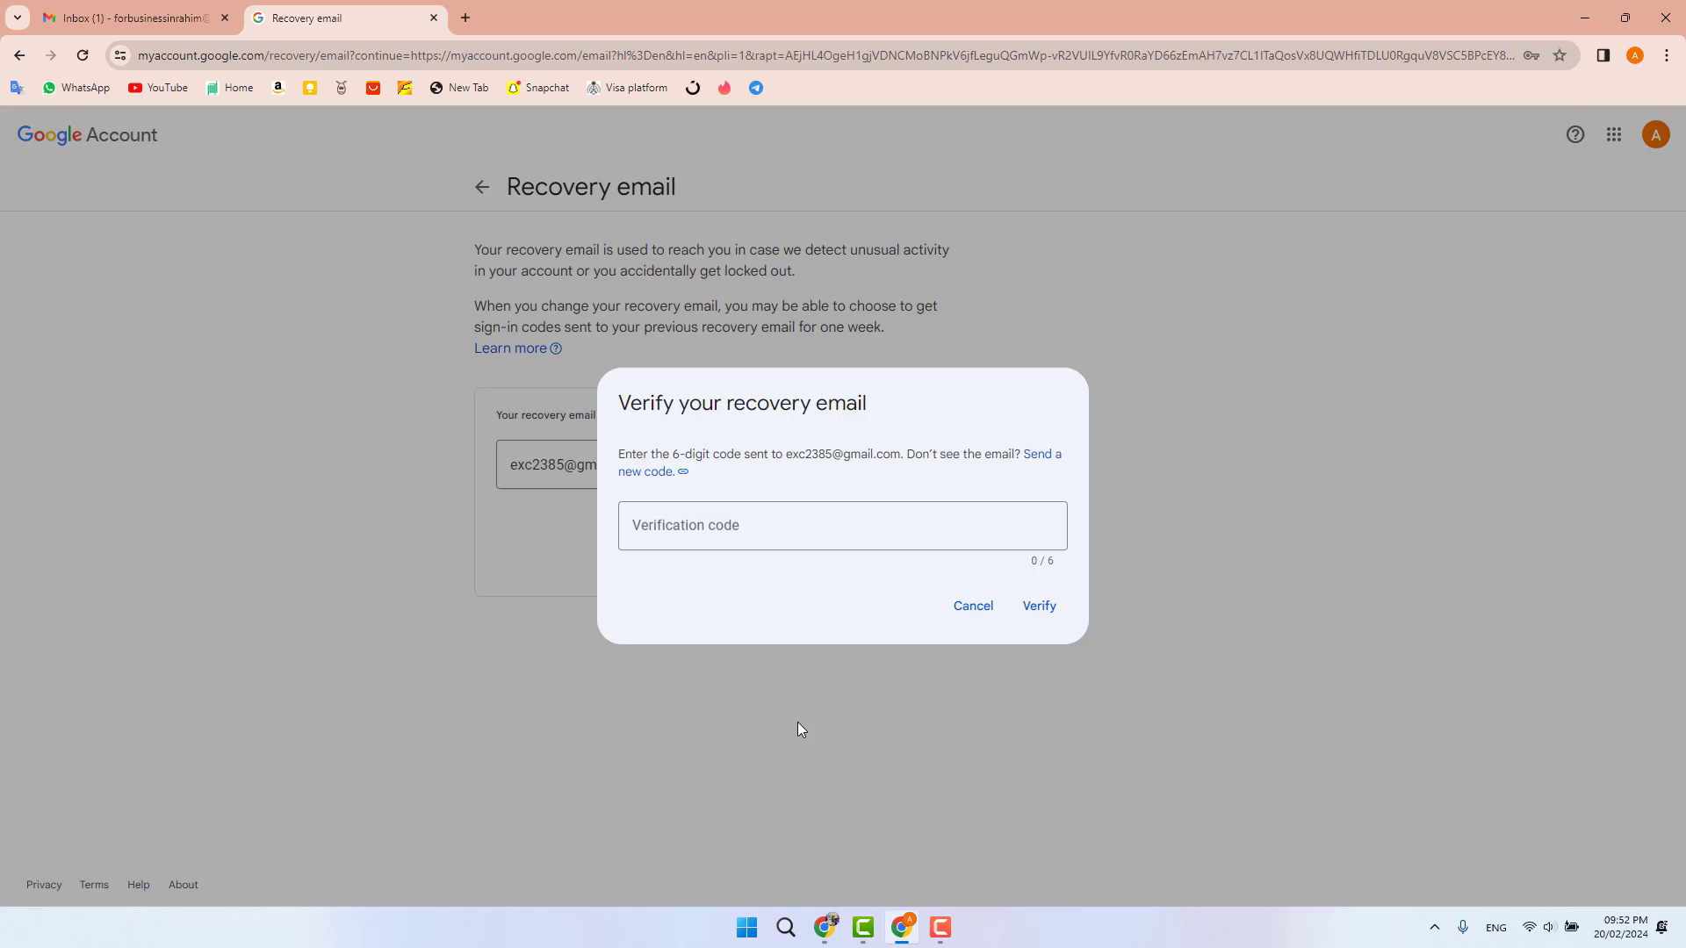
# - Launch Edge from the Start menu and open Gmail for the recovery inbox
pyautogui.click(747, 927)
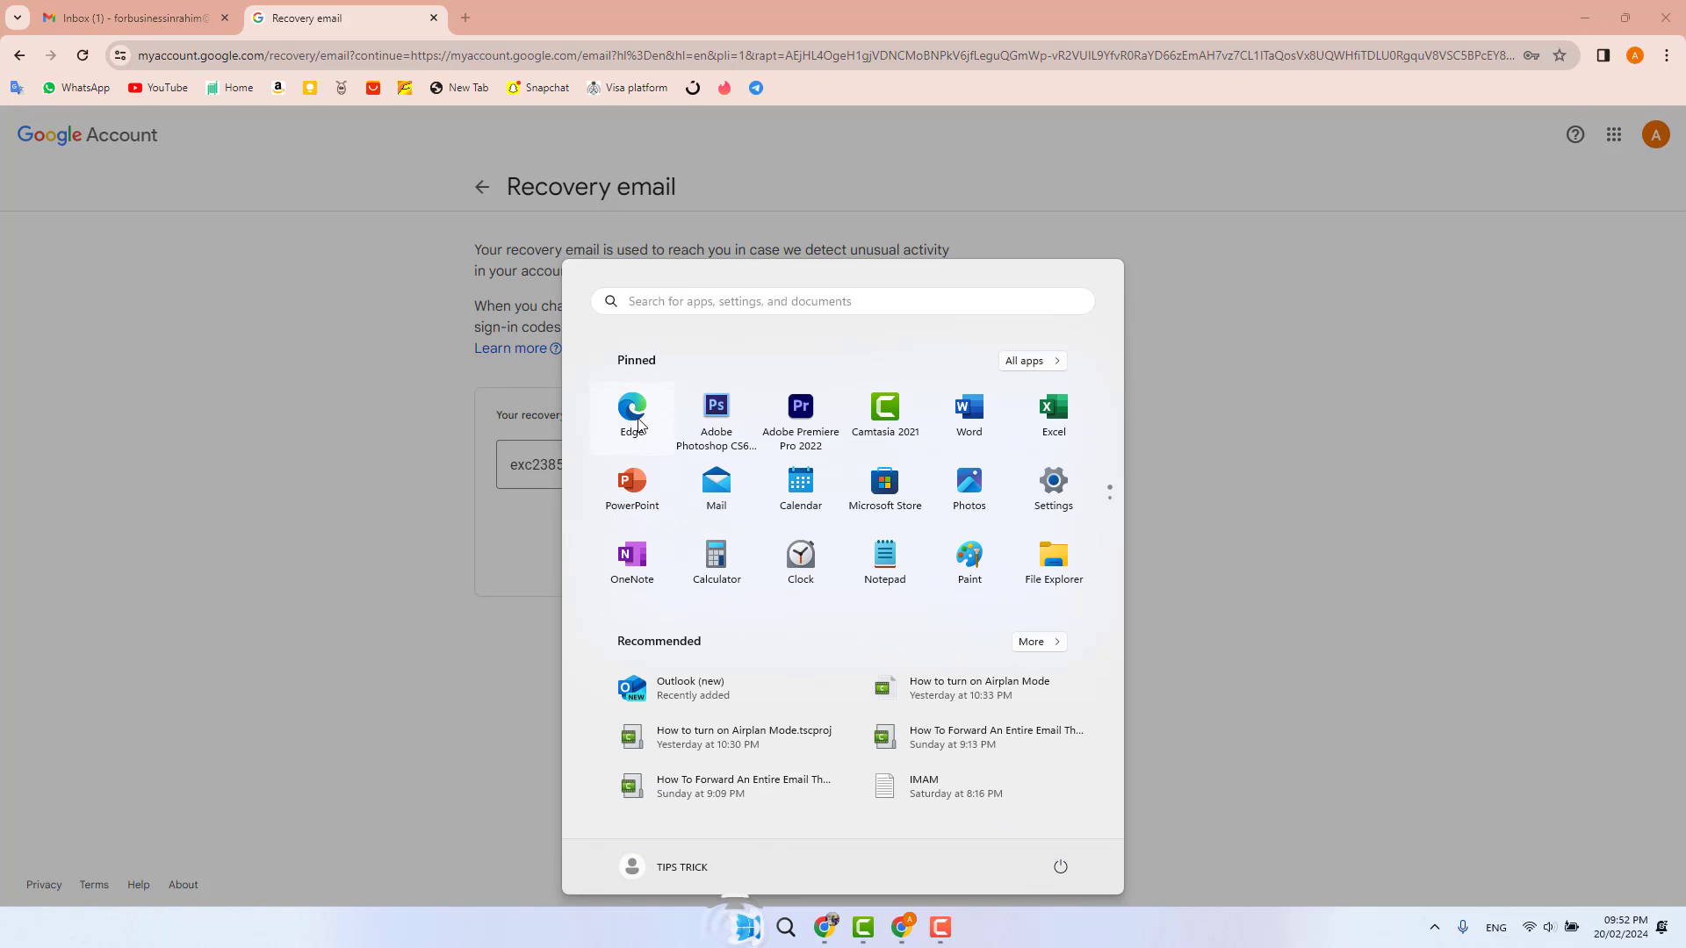
pyautogui.click(633, 413)
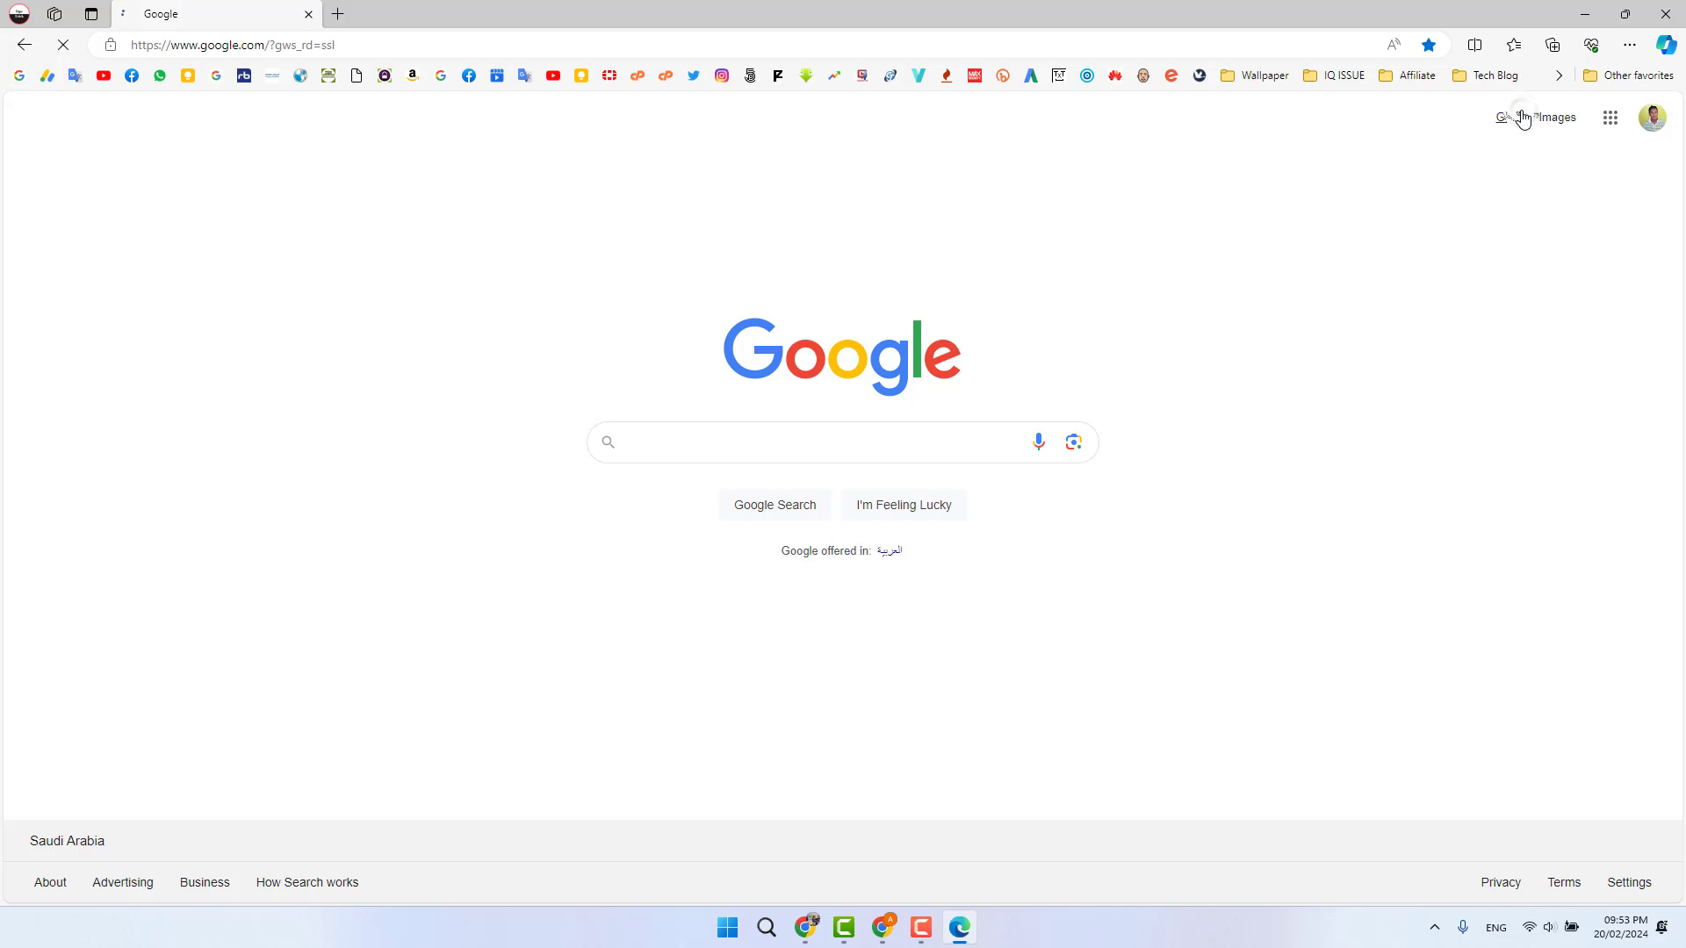
pyautogui.click(1512, 114)
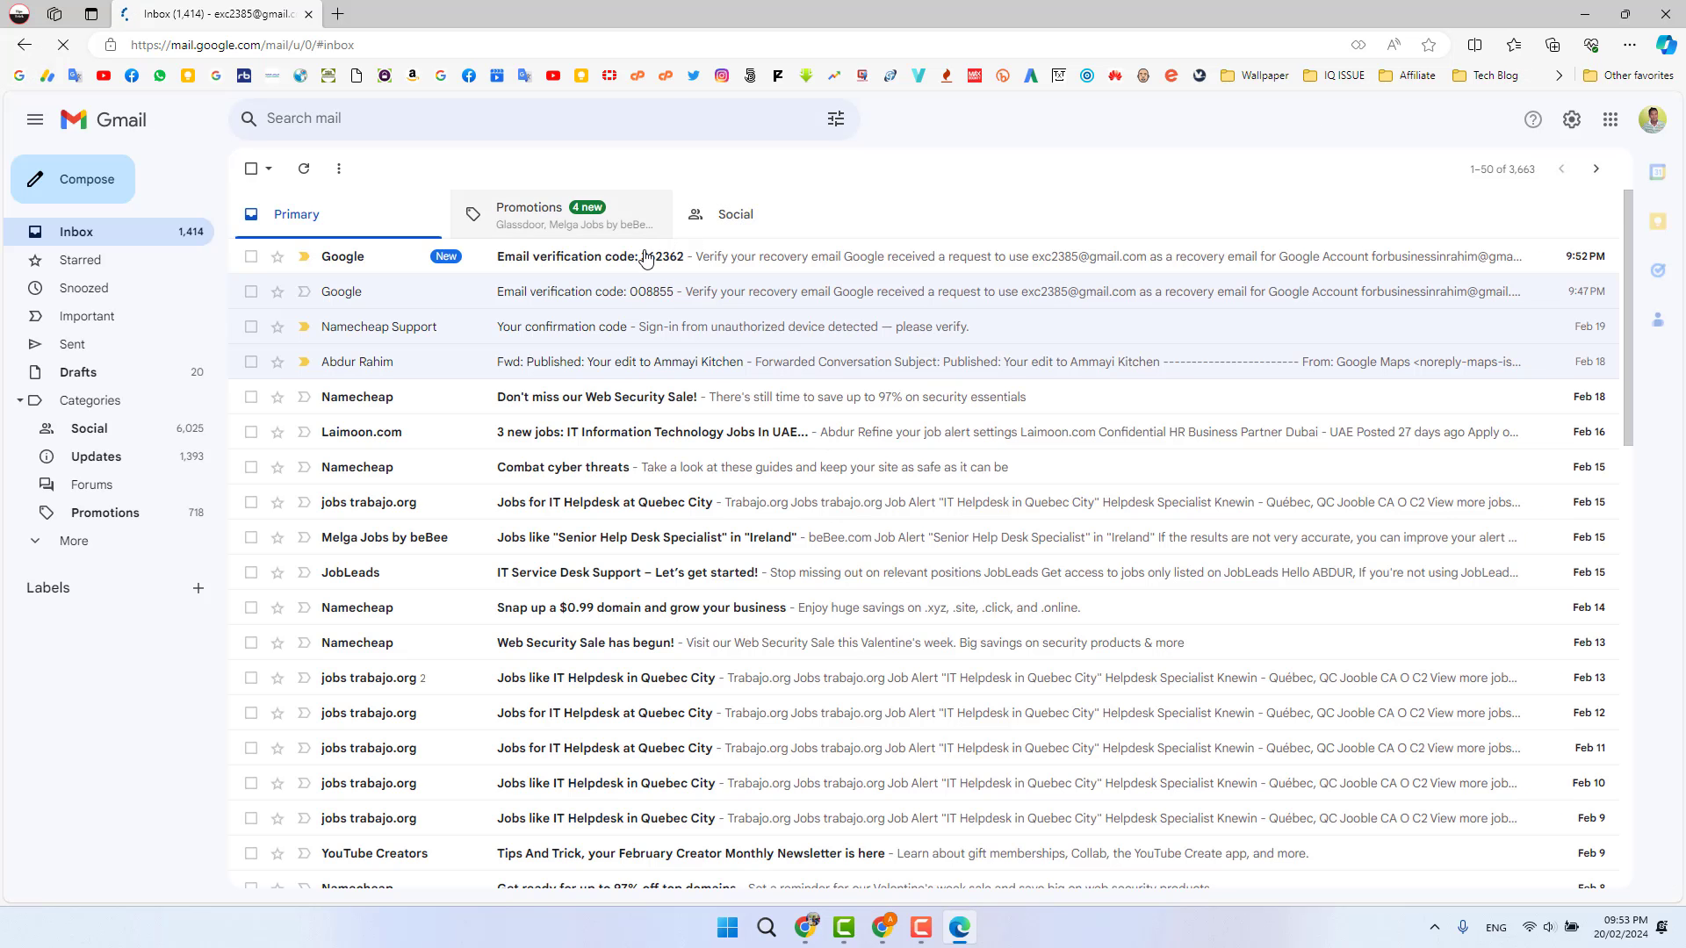
# - Open the Email verification code message and copy its 6-digit code
pyautogui.click(541, 258)
pyautogui.moveTo(892, 577); pyautogui.dragTo(1022, 580)
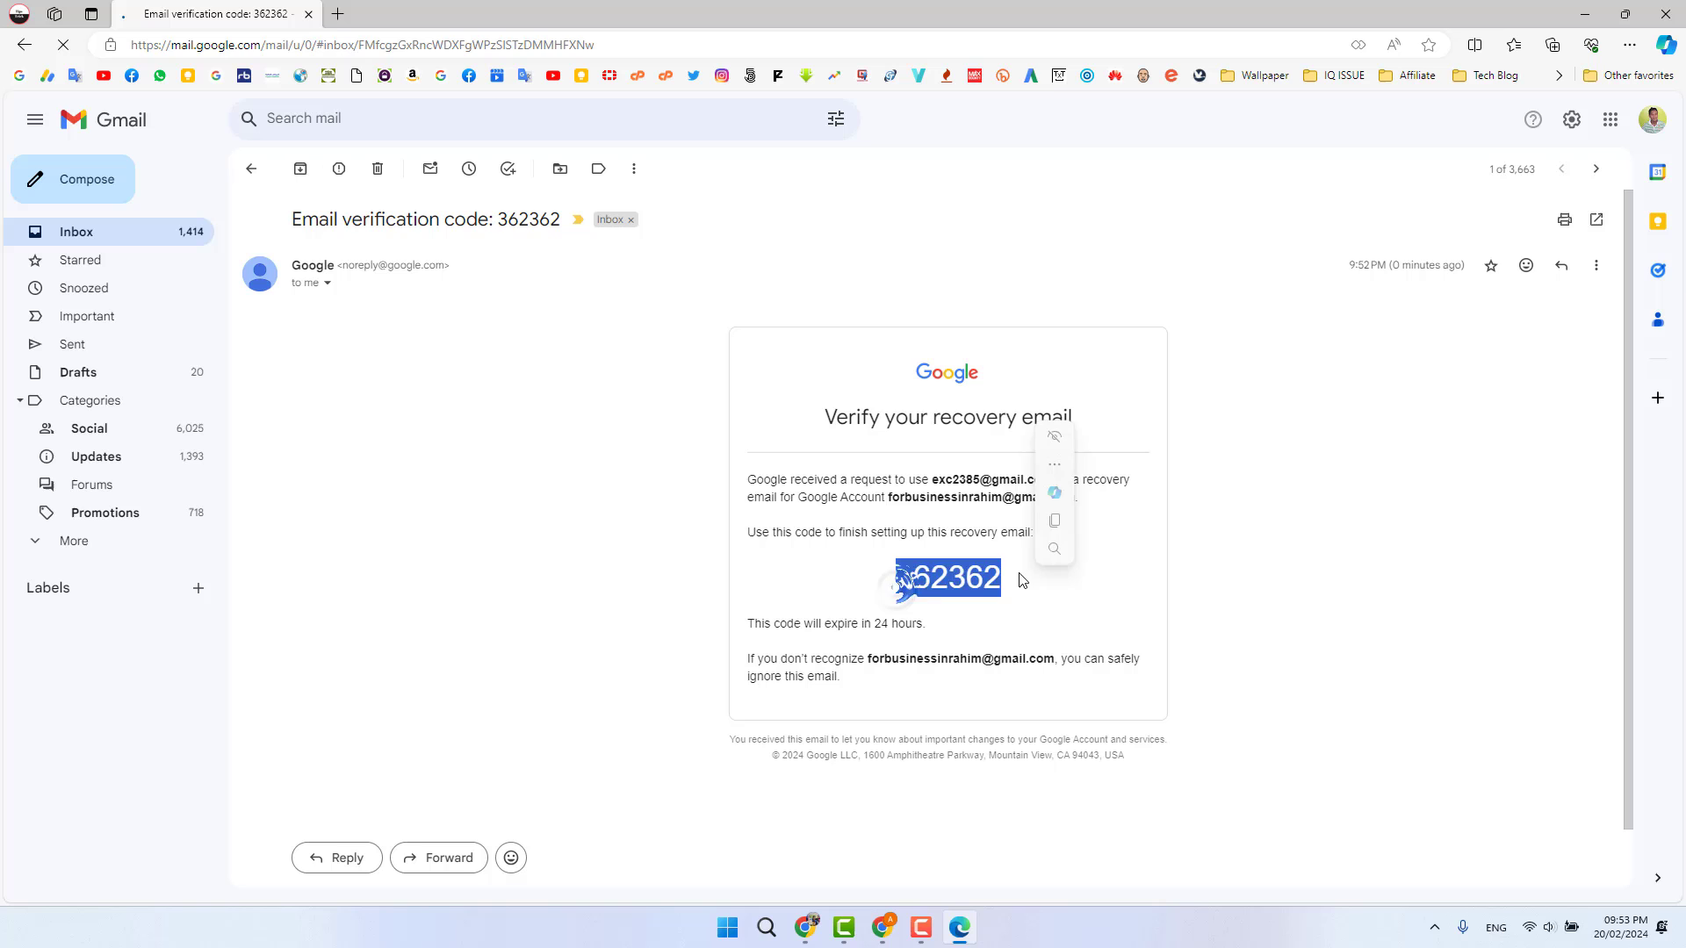
pyautogui.hotkey('ctrl', 'c')
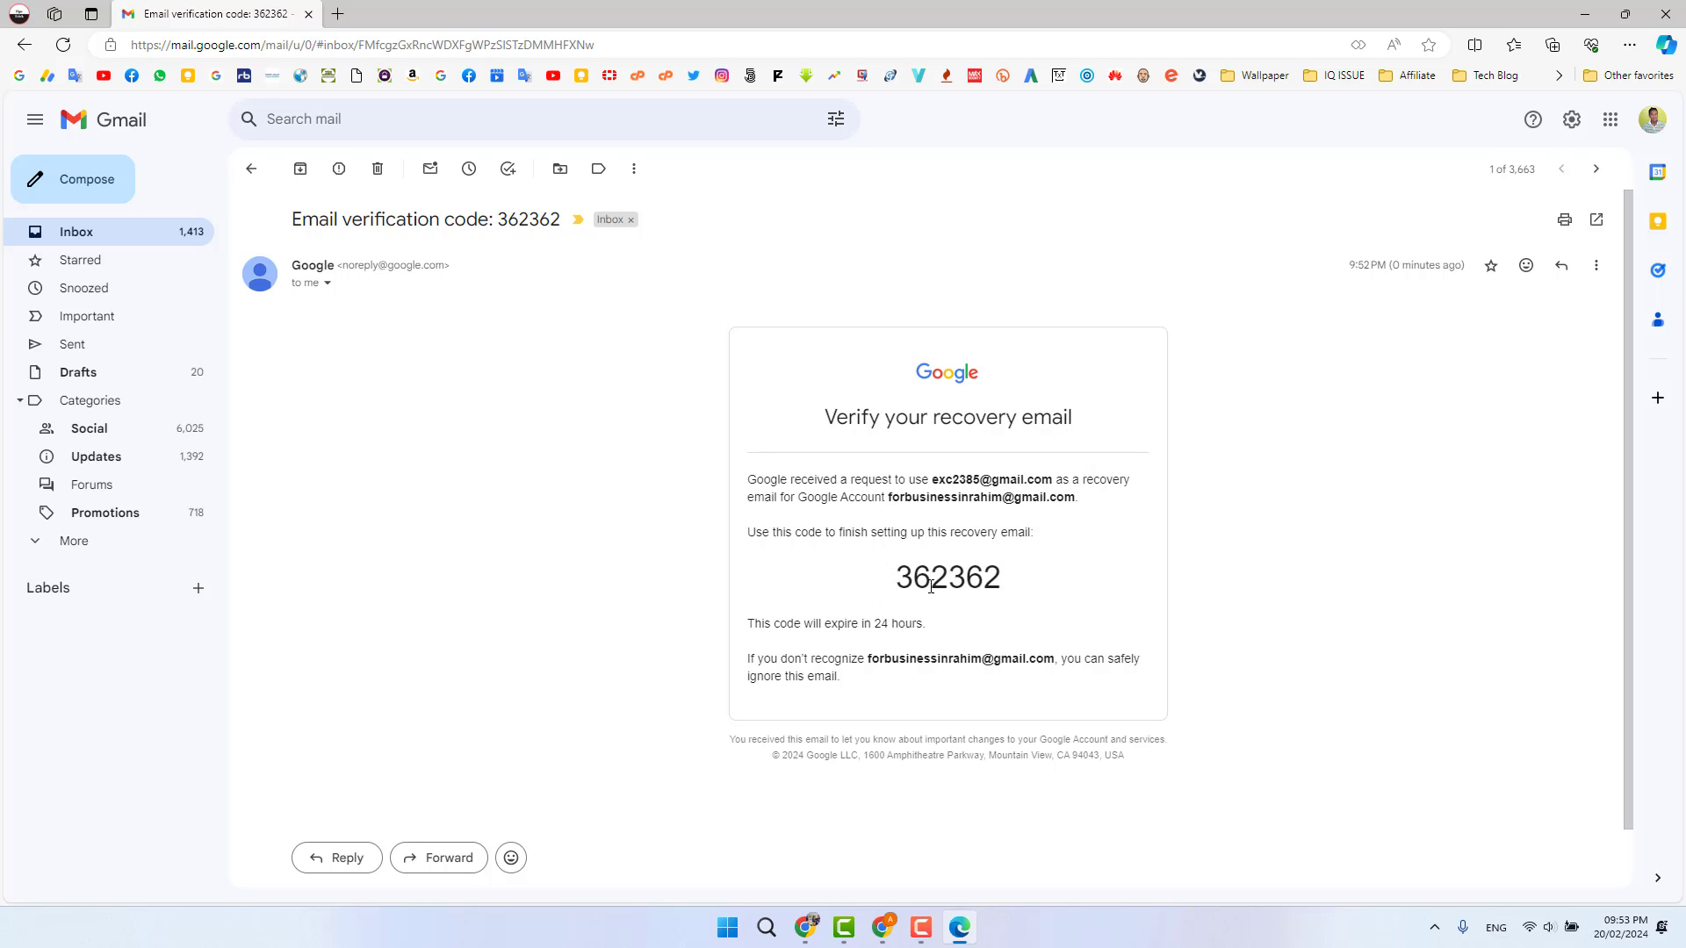
pyautogui.moveTo(879, 584); pyautogui.dragTo(1013, 586)
pyautogui.hotkey('ctrl', 'c')
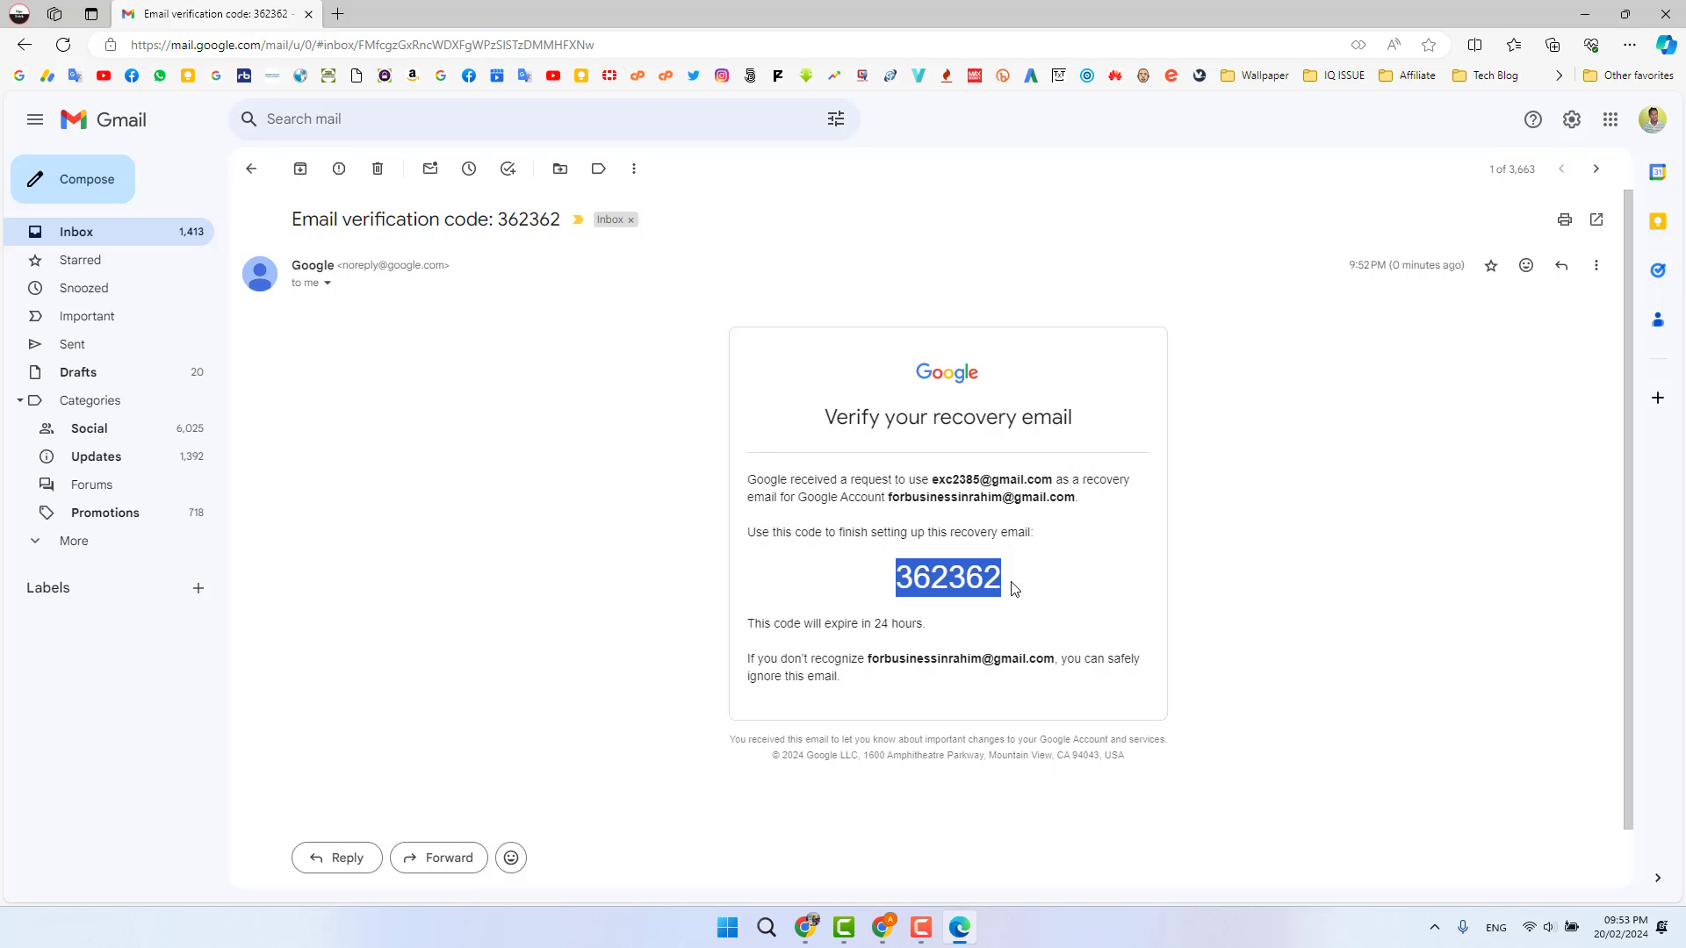
# - Paste the copied code into the Chrome verification dialog, verify, and return to the Email overview
pyautogui.click(883, 928)
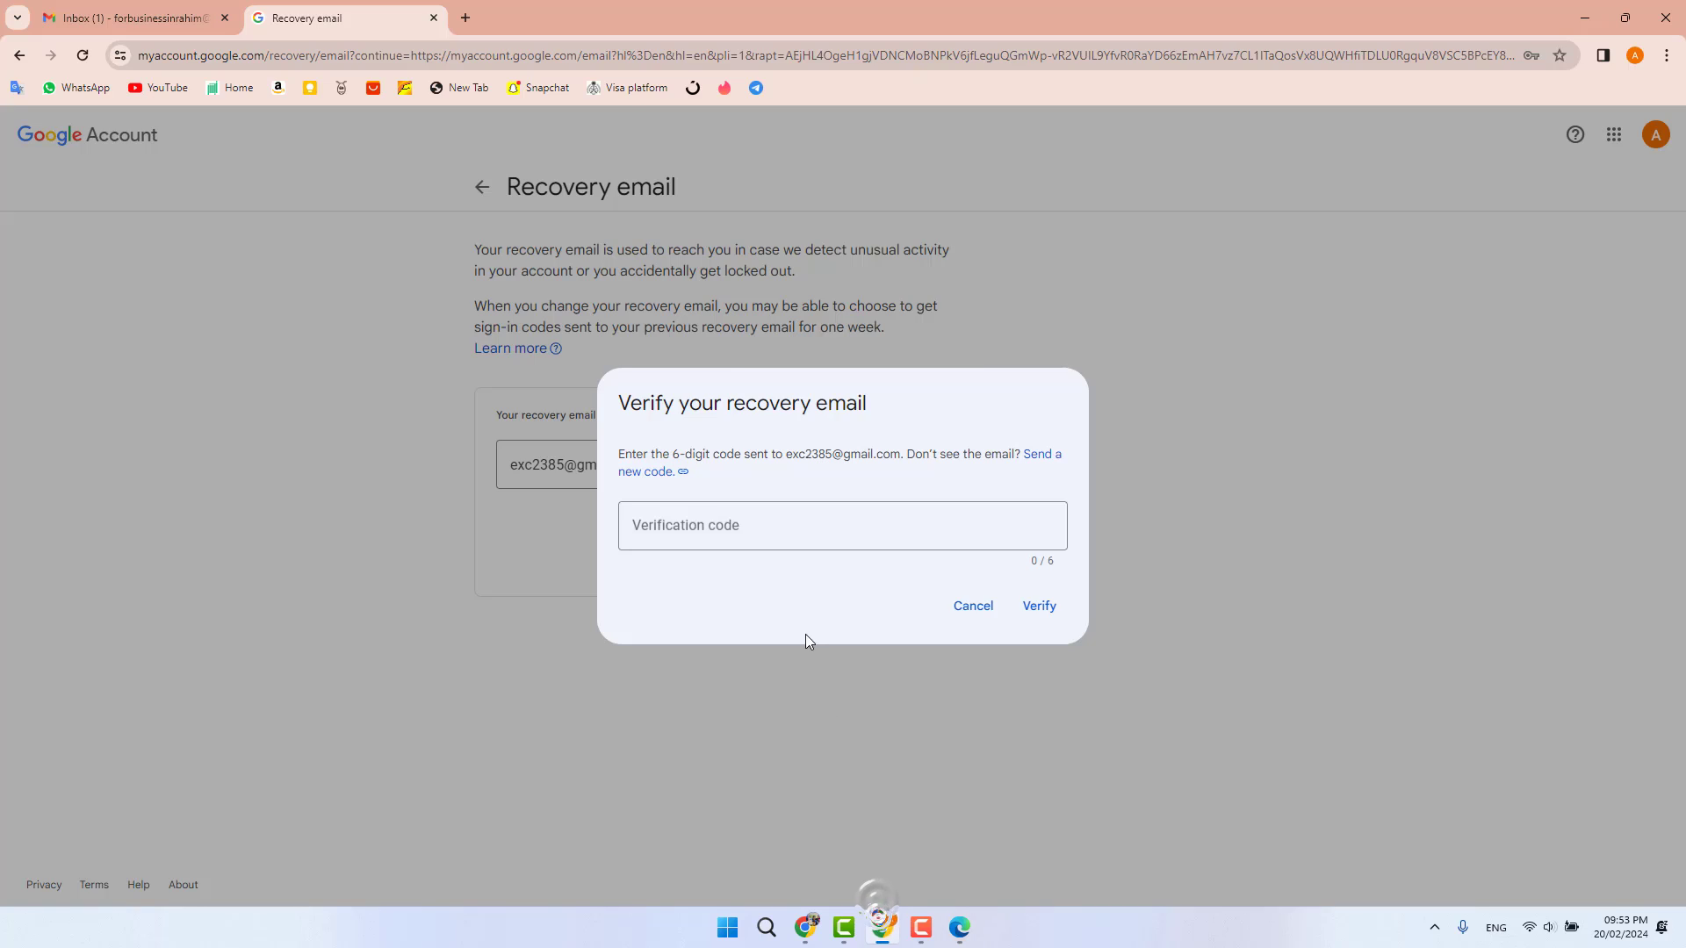
pyautogui.click(749, 523)
pyautogui.rightClick(749, 522)
pyautogui.click(782, 329)
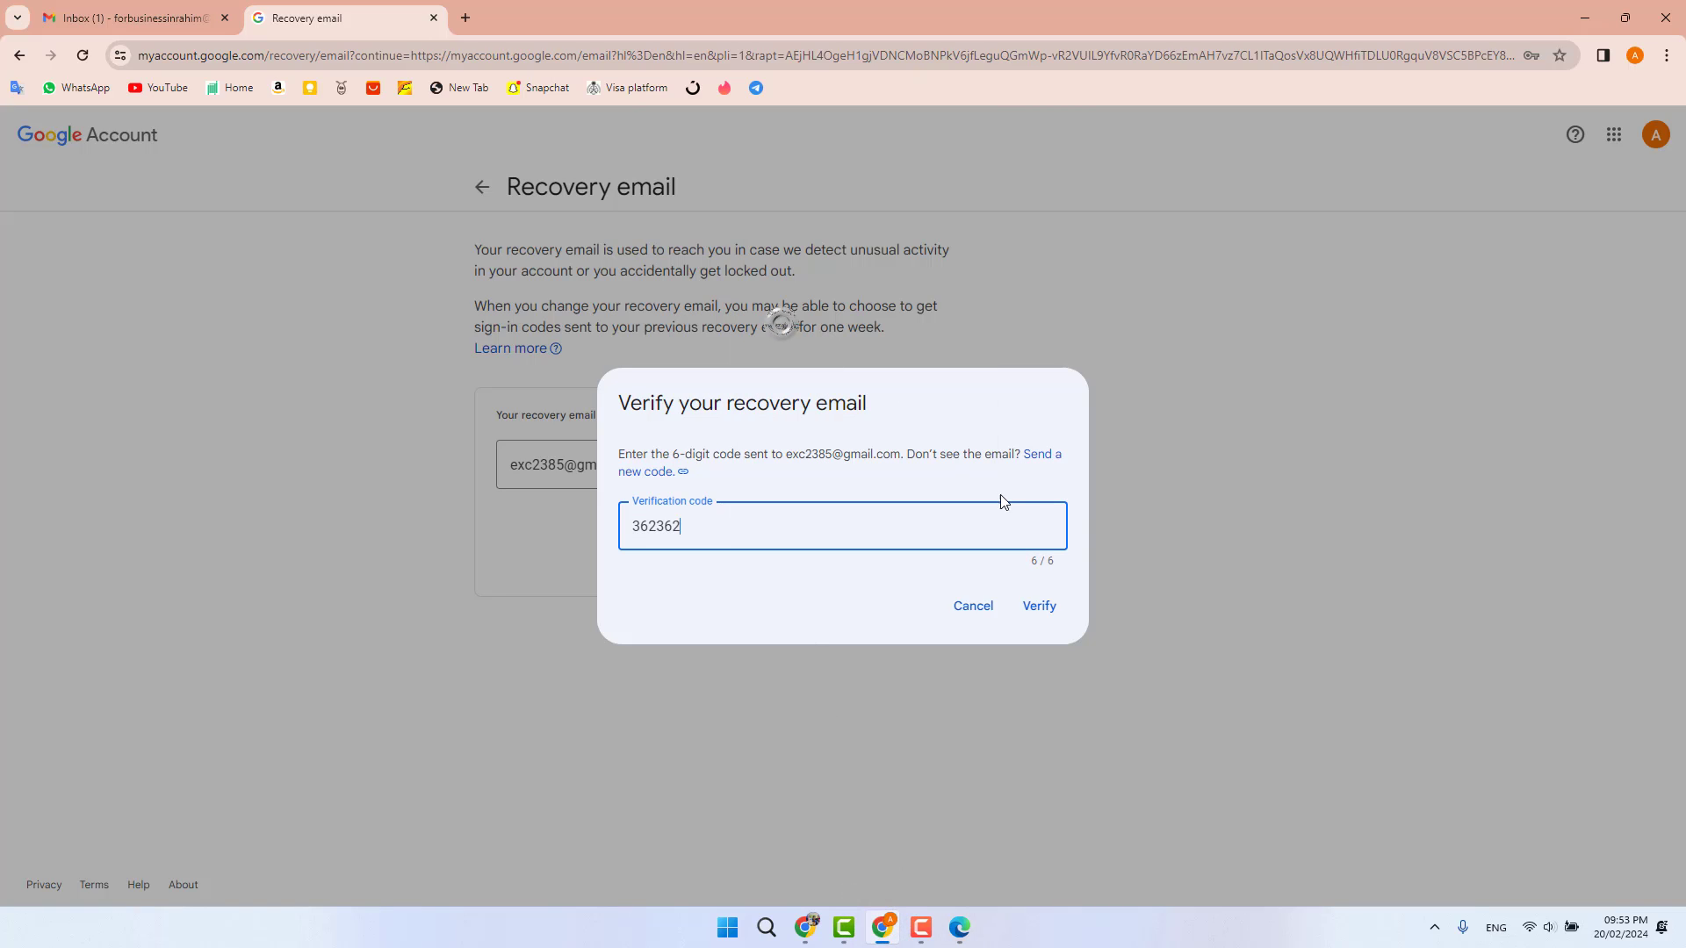
pyautogui.click(1052, 610)
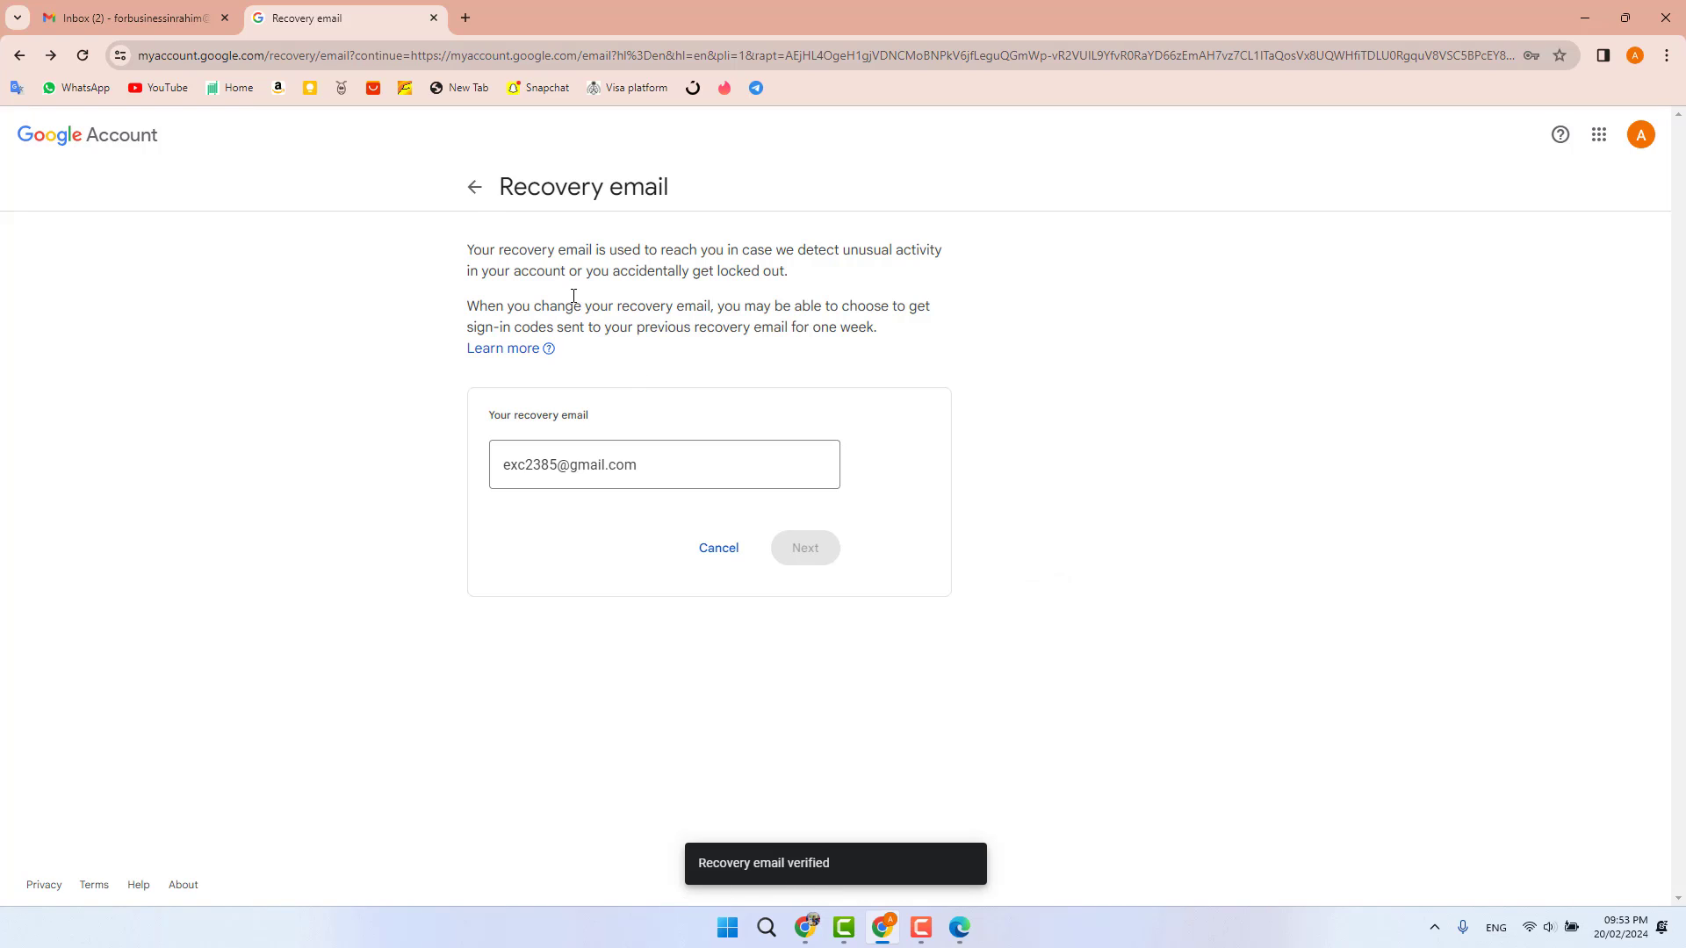
pyautogui.click(475, 192)
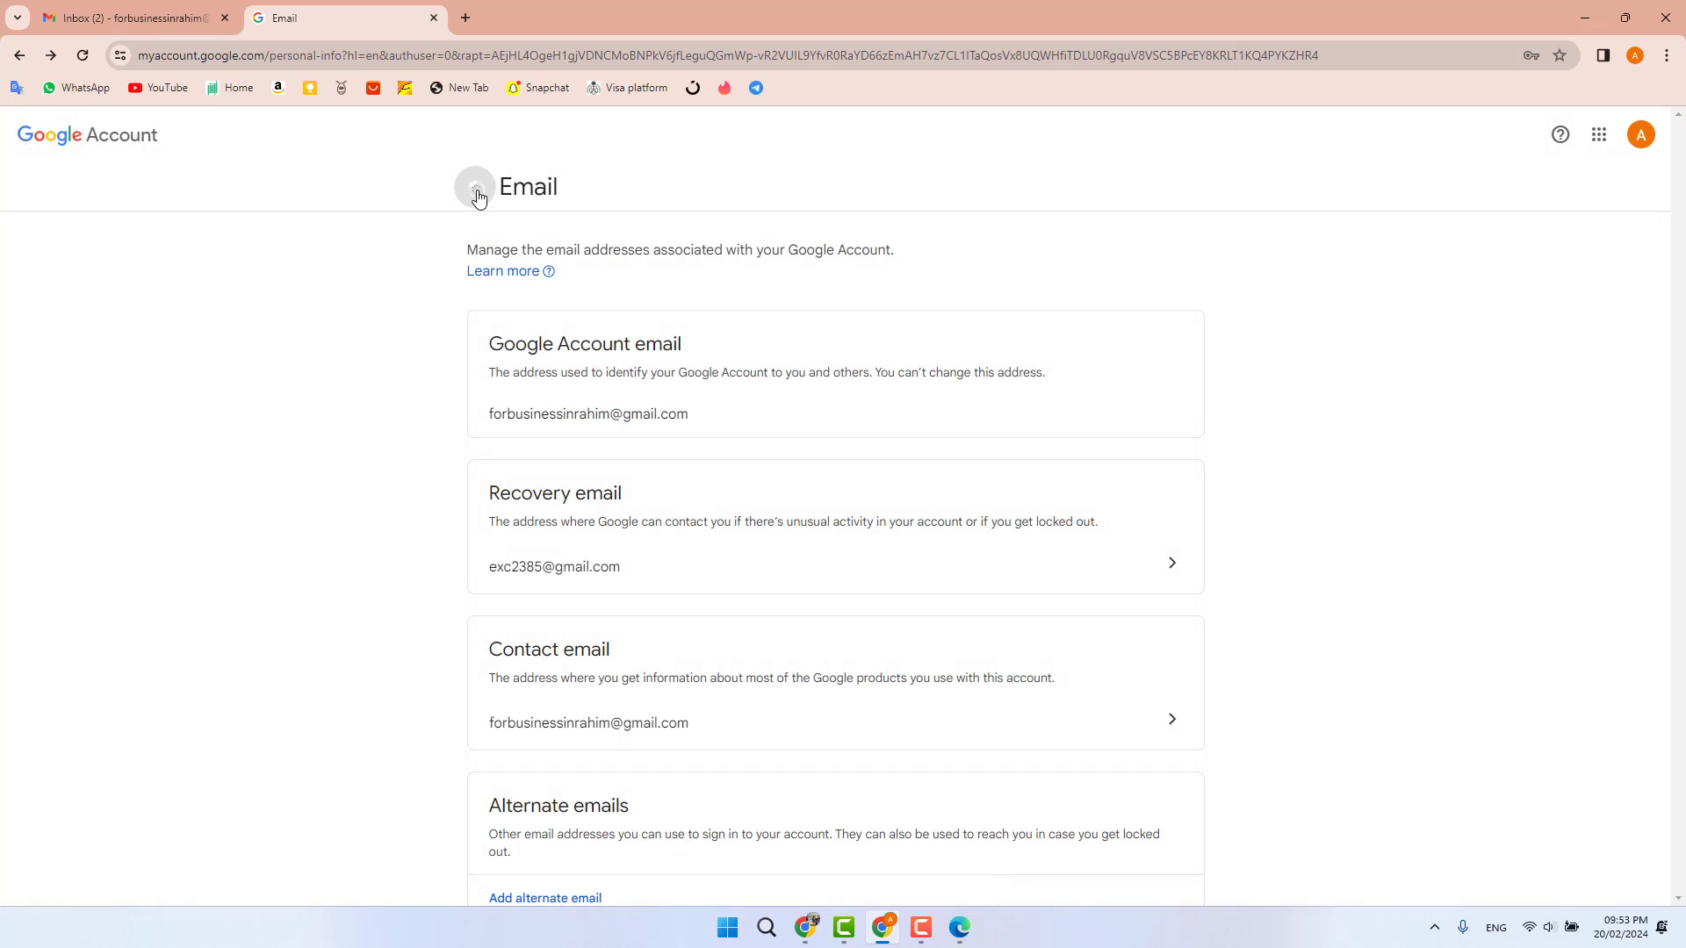
# - Return to Personal info and scroll to Contact info to confirm the recovery address is listed
pyautogui.click(477, 190)
pyautogui.scroll(-3, 1679, 211)
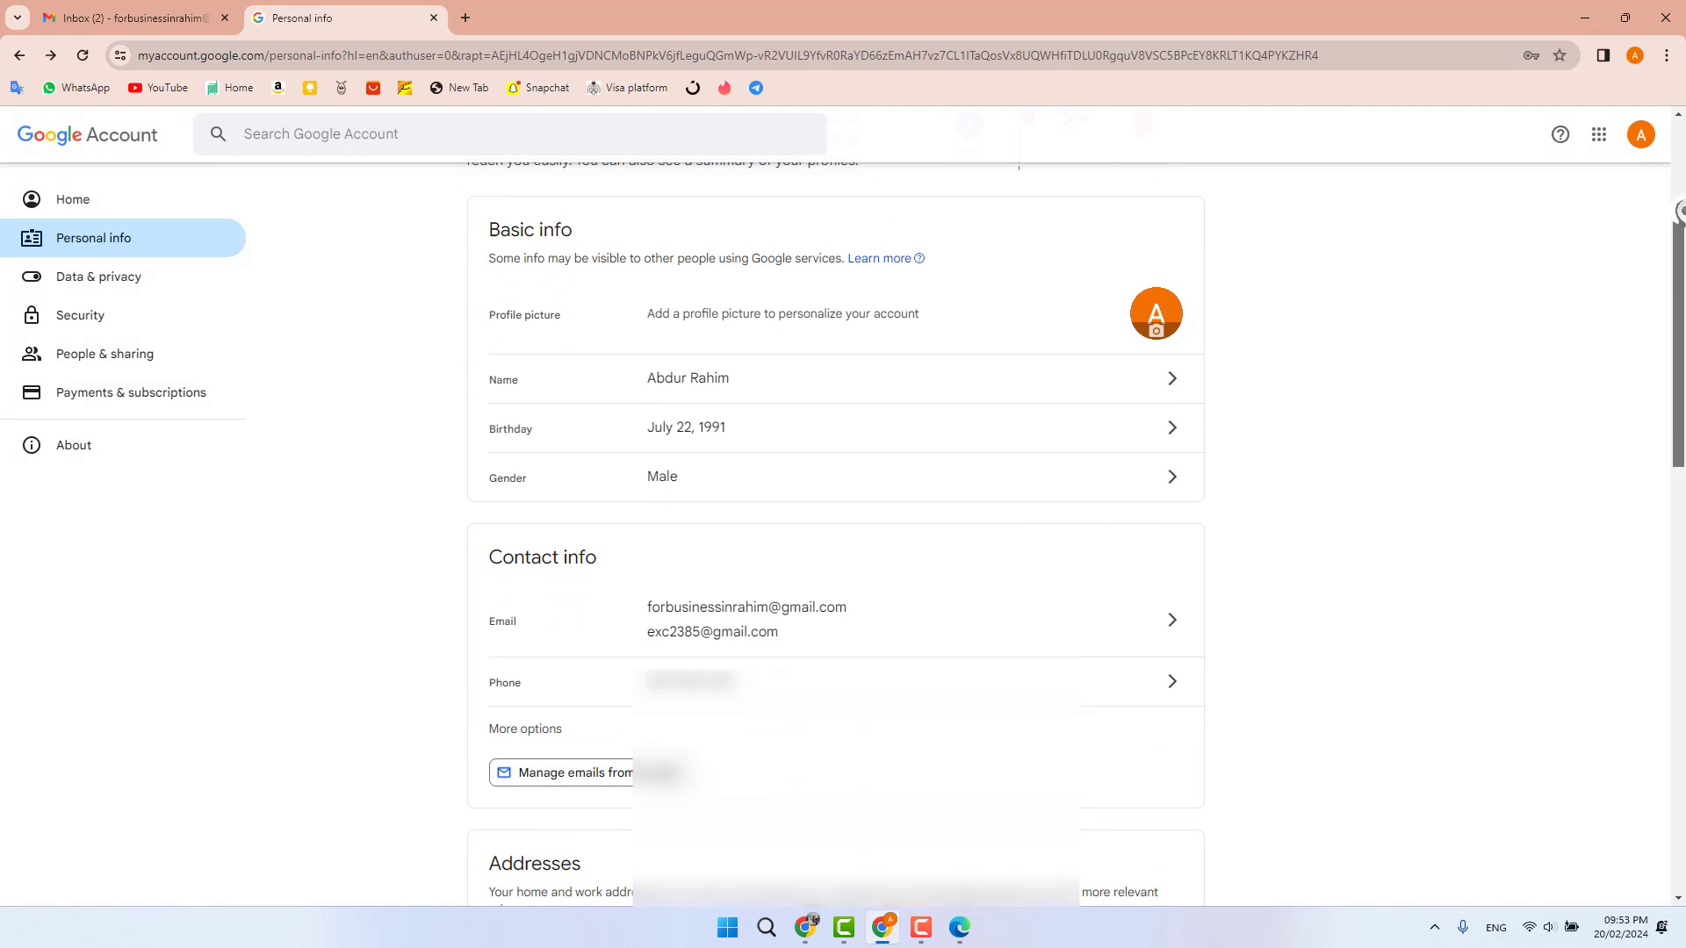